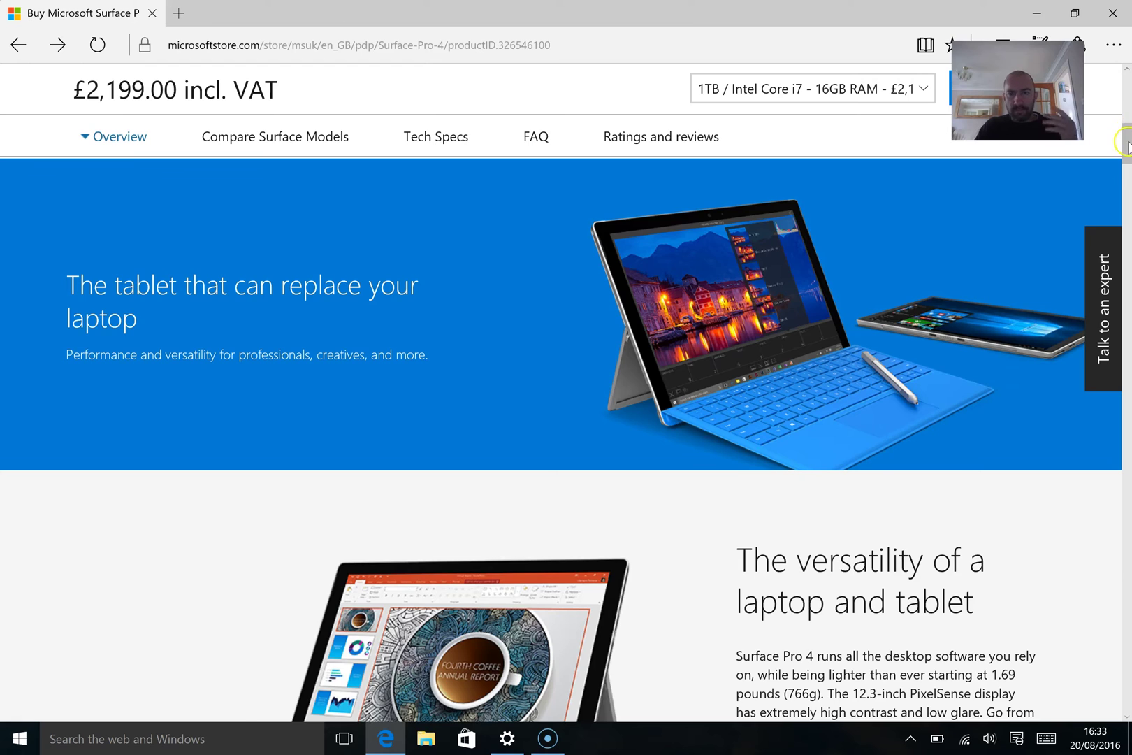
# Scroll to the Surface Pro 4 tech specs and select the 'Up to 9 hours of video playback' claim
pyautogui.moveTo(1126, 143); pyautogui.dragTo(1126, 310)
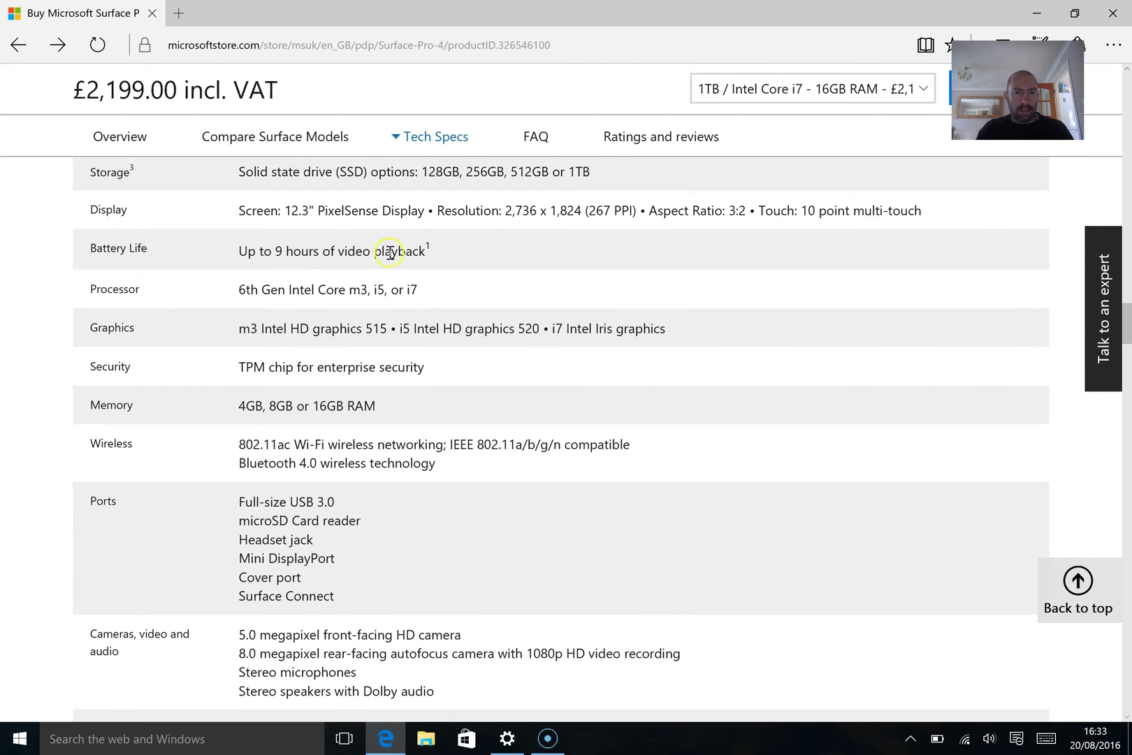
pyautogui.moveTo(426, 250); pyautogui.dragTo(337, 250)
pyautogui.click(287, 250)
pyautogui.moveTo(241, 249); pyautogui.dragTo(426, 249)
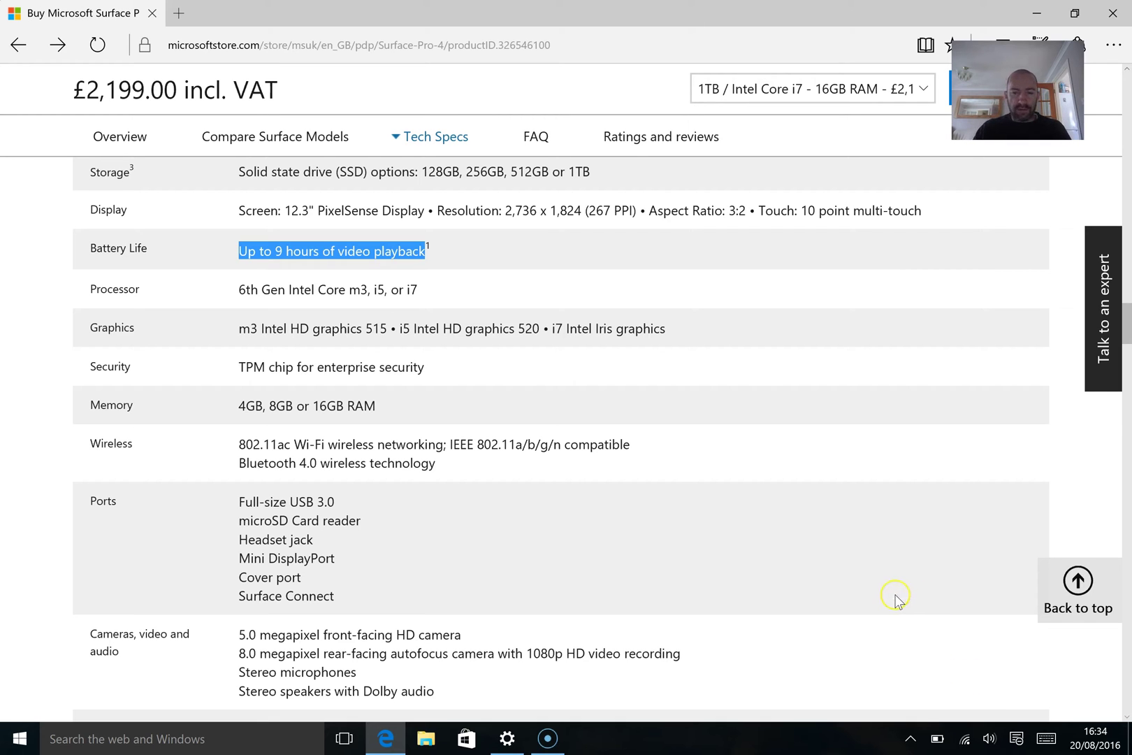
# Show the battery flyout at 71% charge and toggle Battery saver off and back on, leaving it on
pyautogui.click(923, 747)
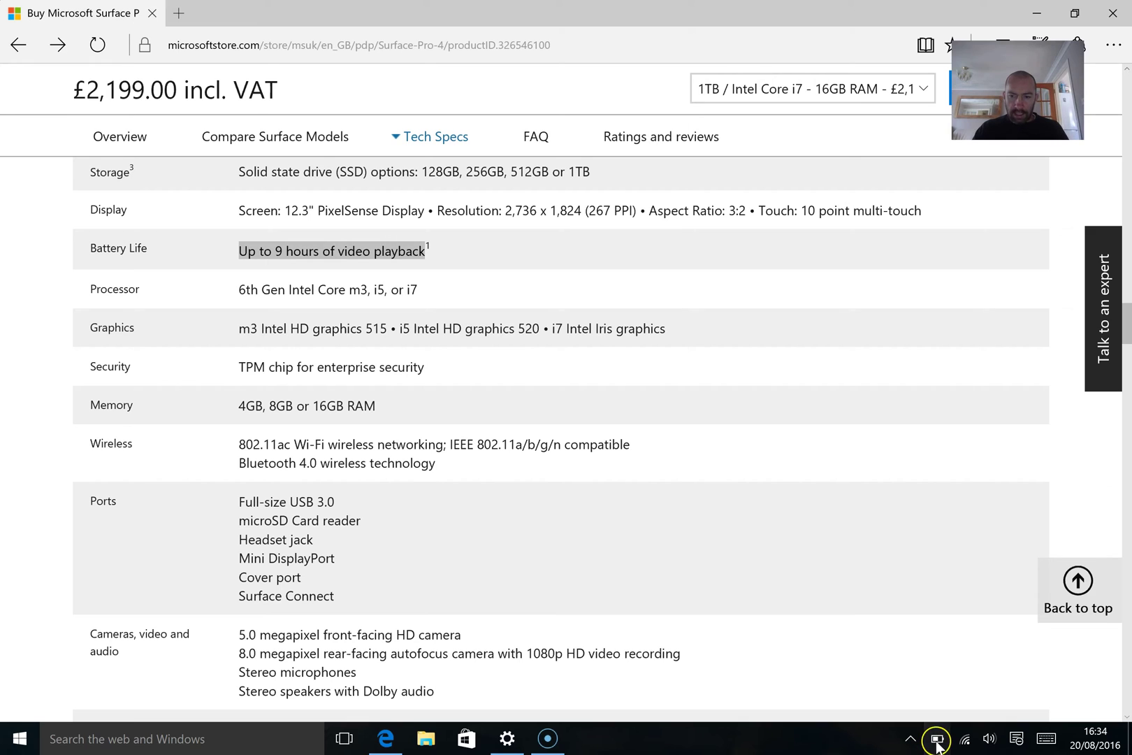
pyautogui.click(936, 738)
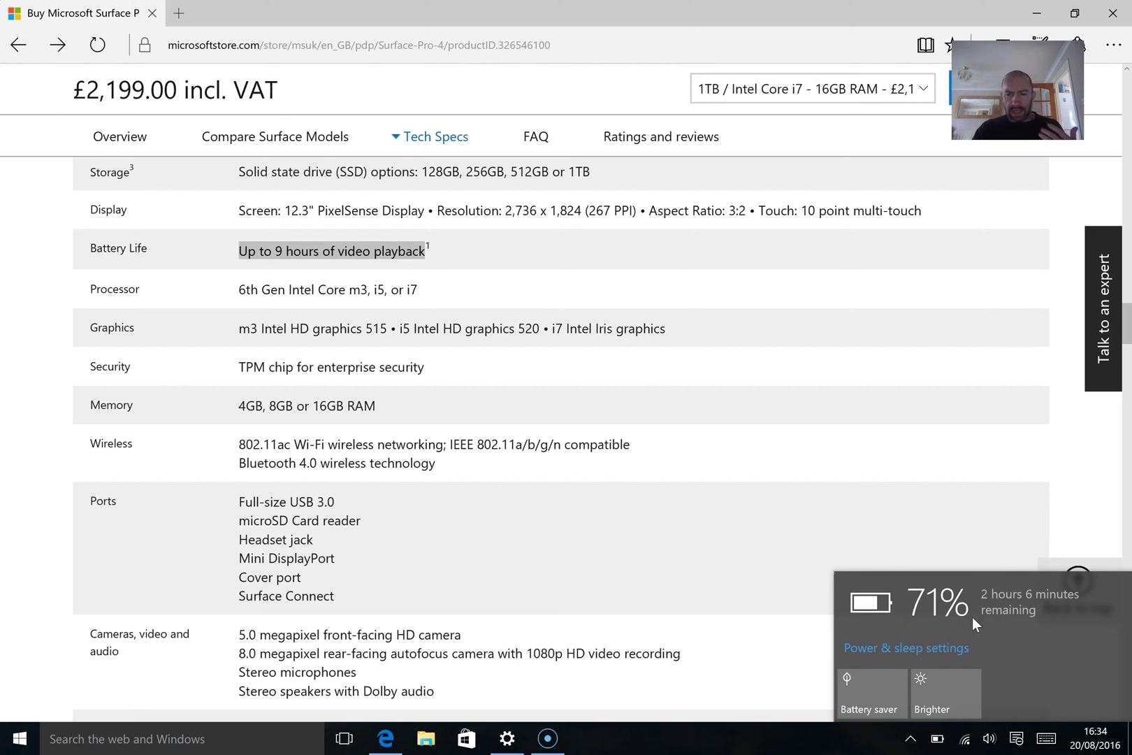
pyautogui.click(859, 686)
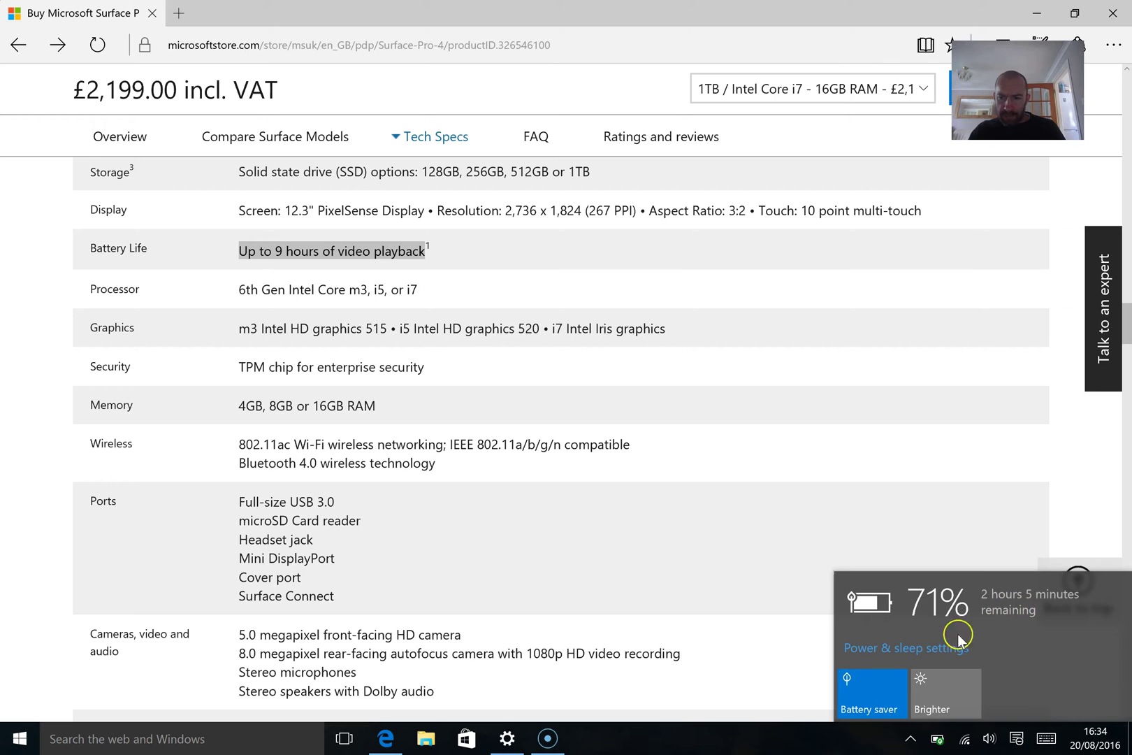
pyautogui.click(862, 697)
pyautogui.click(862, 697)
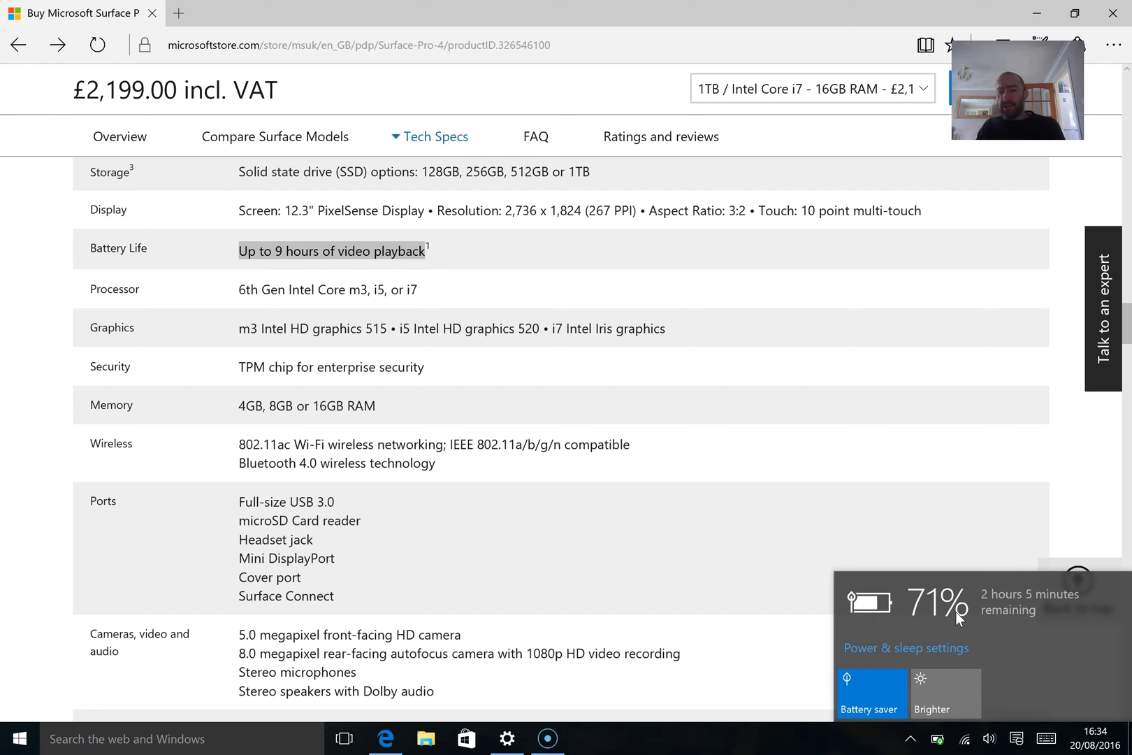
pyautogui.click(954, 614)
pyautogui.click(957, 628)
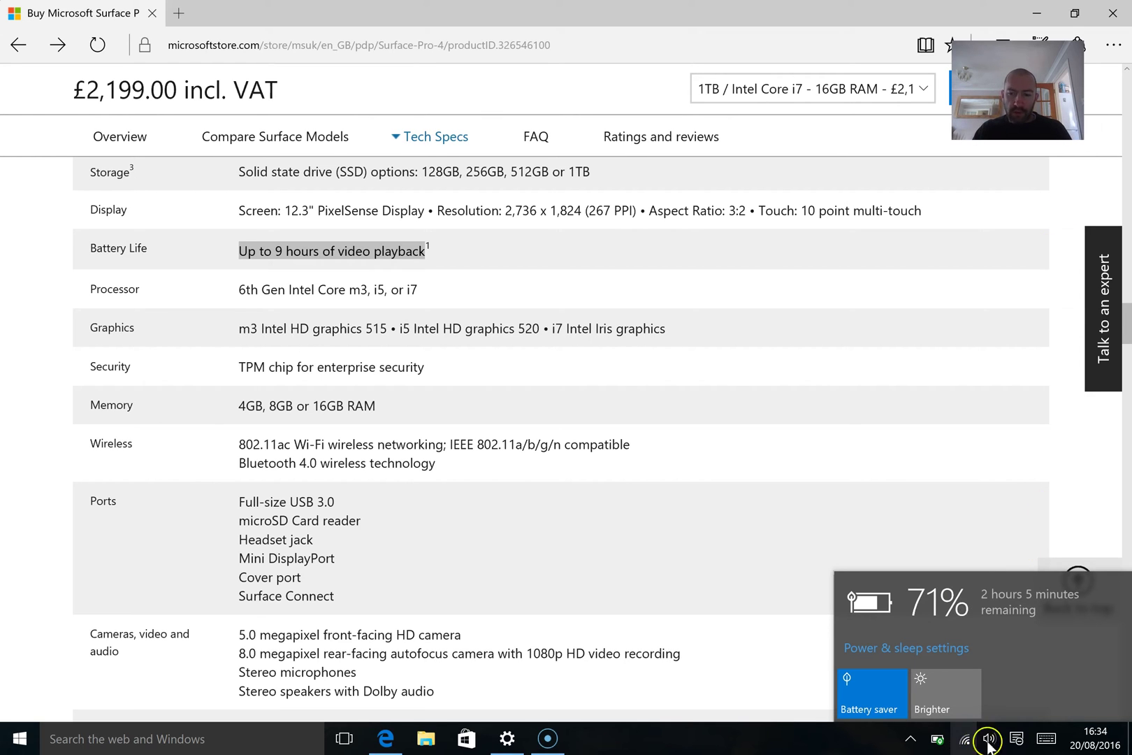
# Briefly open and close the Action Center, then the battery status flyout
pyautogui.click(1013, 739)
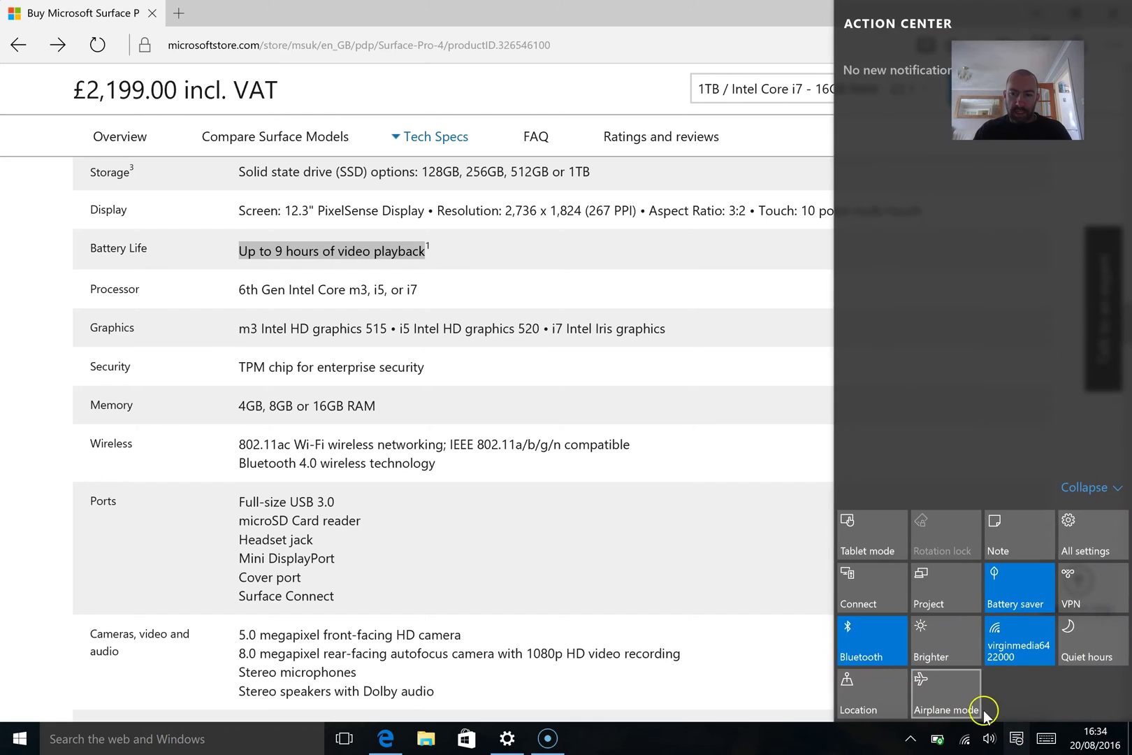
pyautogui.click(737, 552)
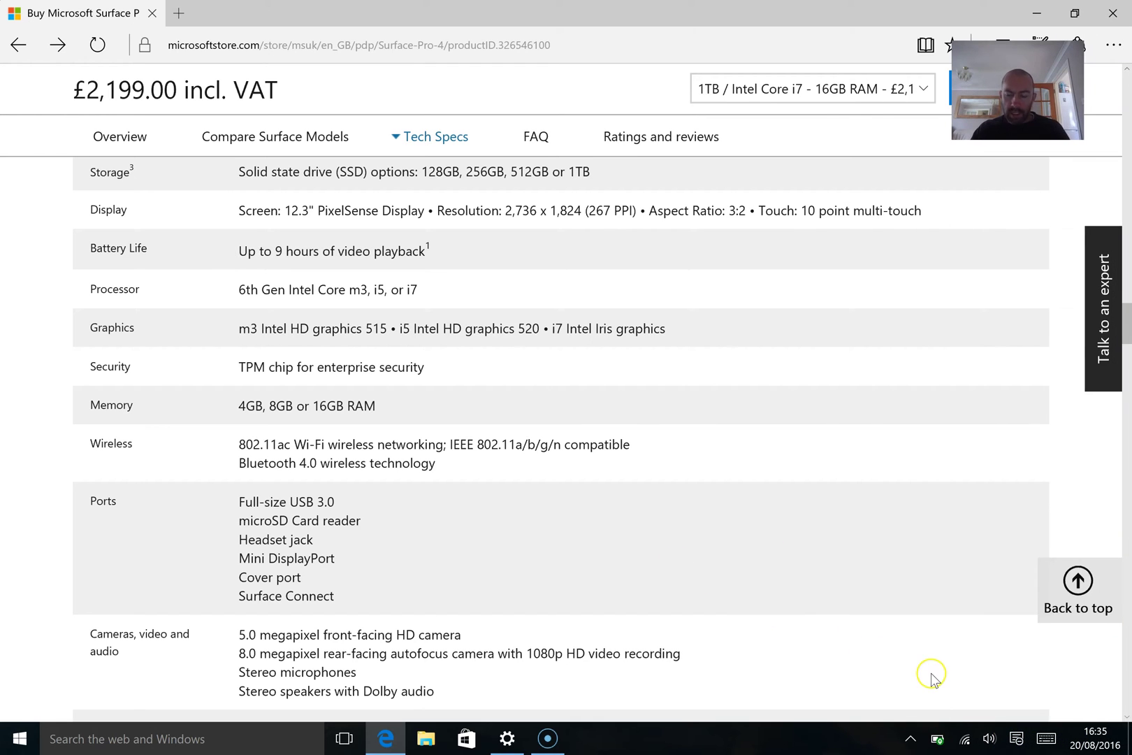
pyautogui.moveTo(938, 743)
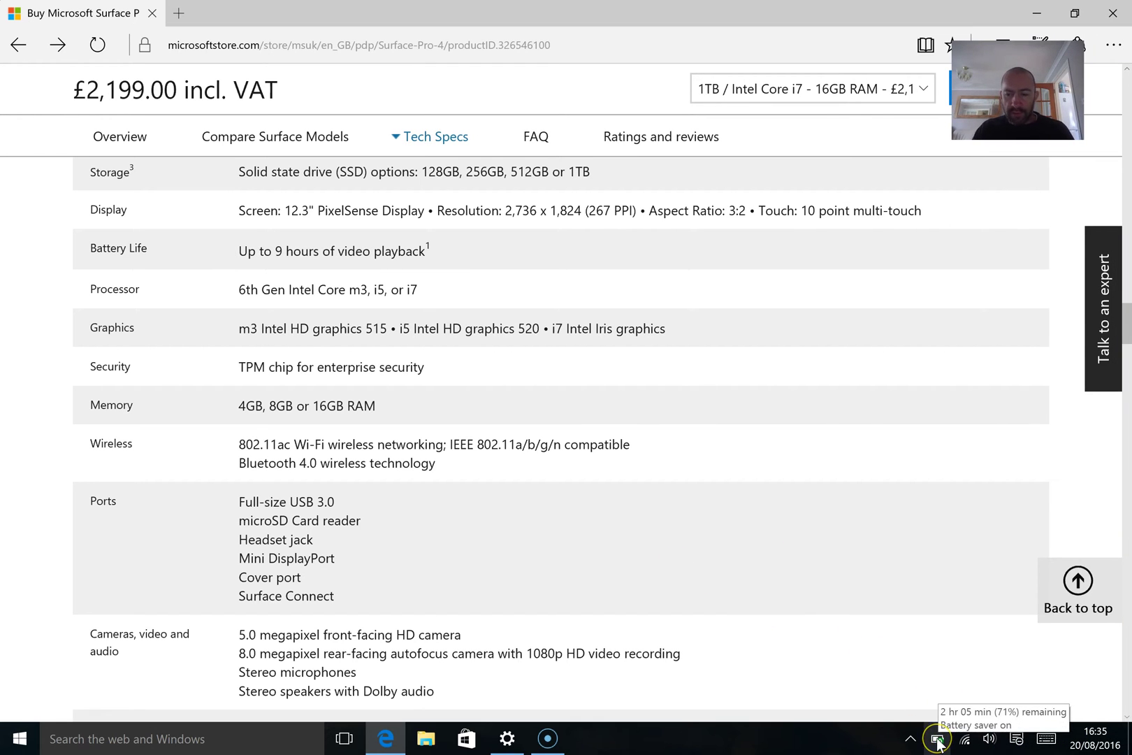
pyautogui.click(937, 739)
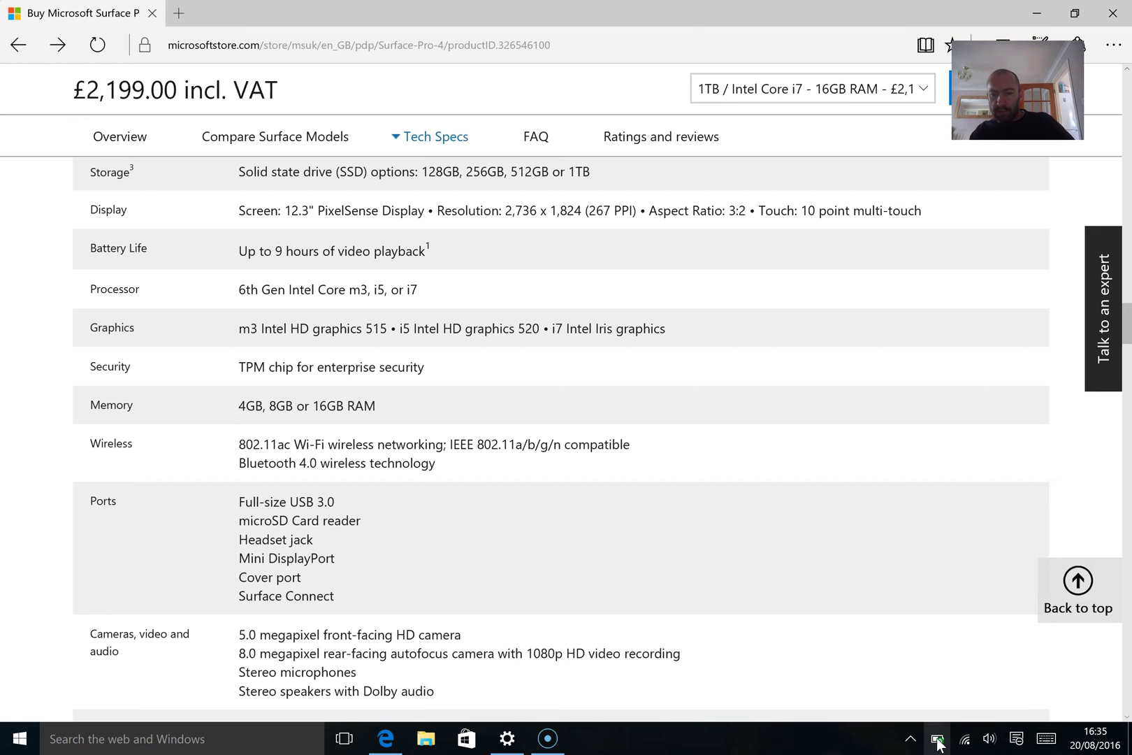
pyautogui.click(937, 739)
# Toggle Battery saver off and back on in the Action Center, then close it
pyautogui.click(1017, 739)
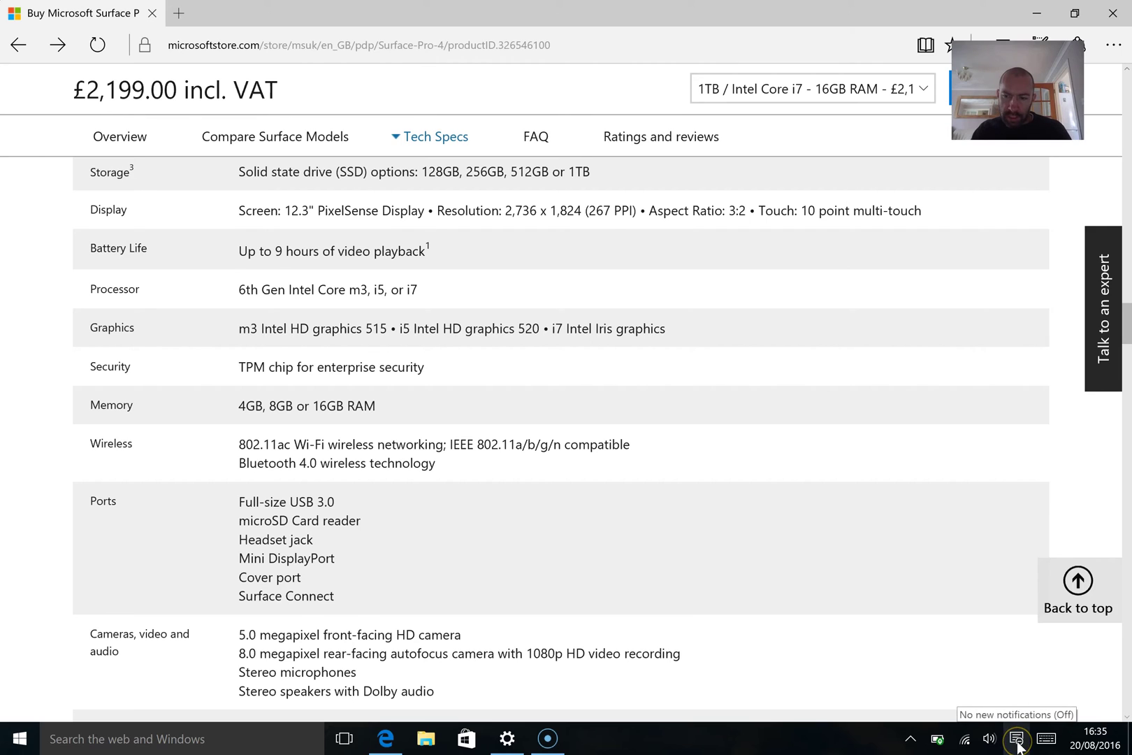
pyautogui.click(1011, 599)
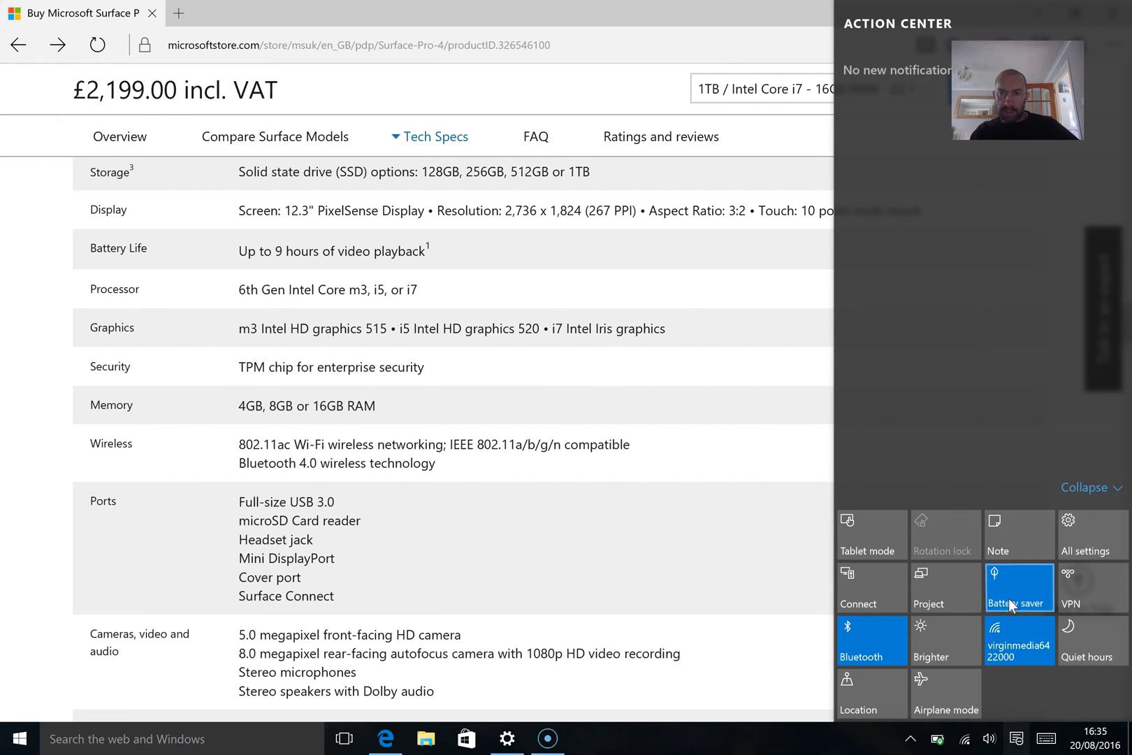
pyautogui.click(1010, 599)
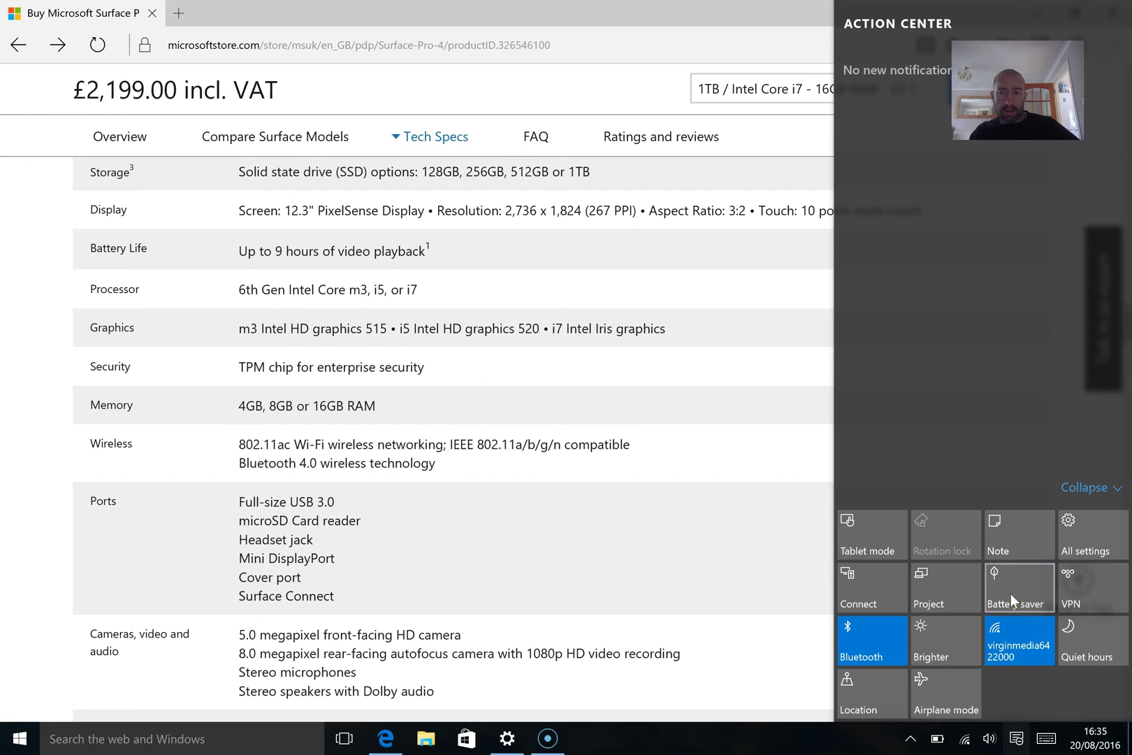
pyautogui.click(1013, 594)
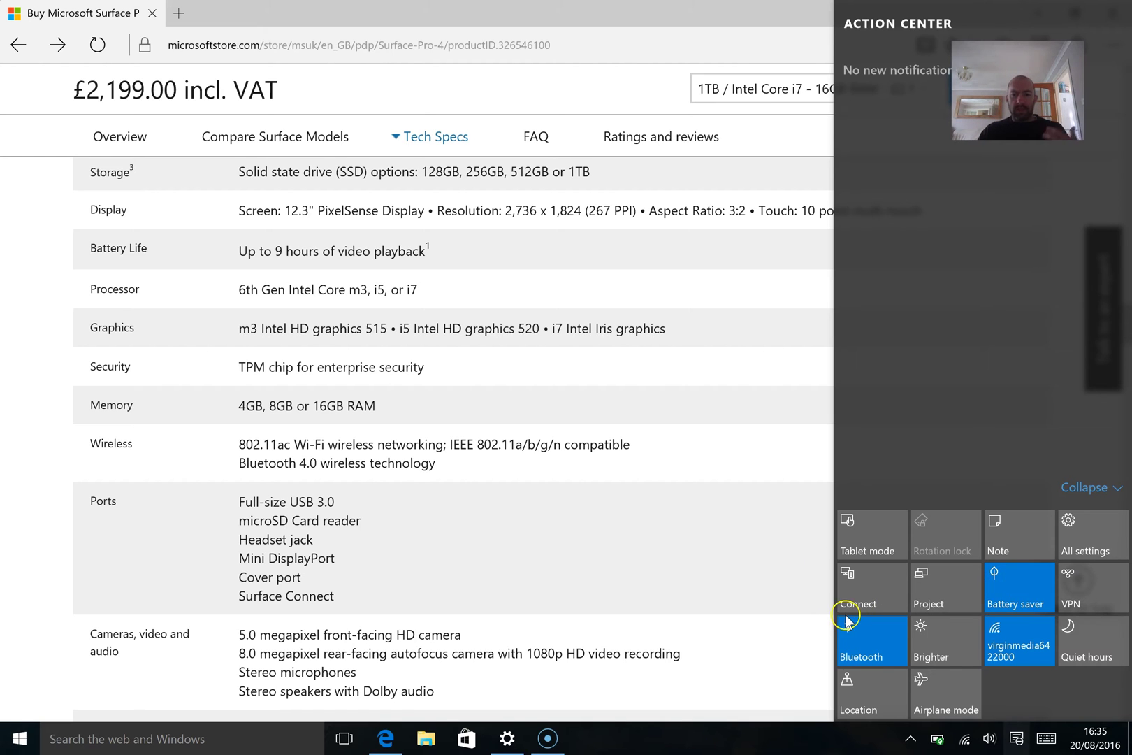
pyautogui.click(692, 510)
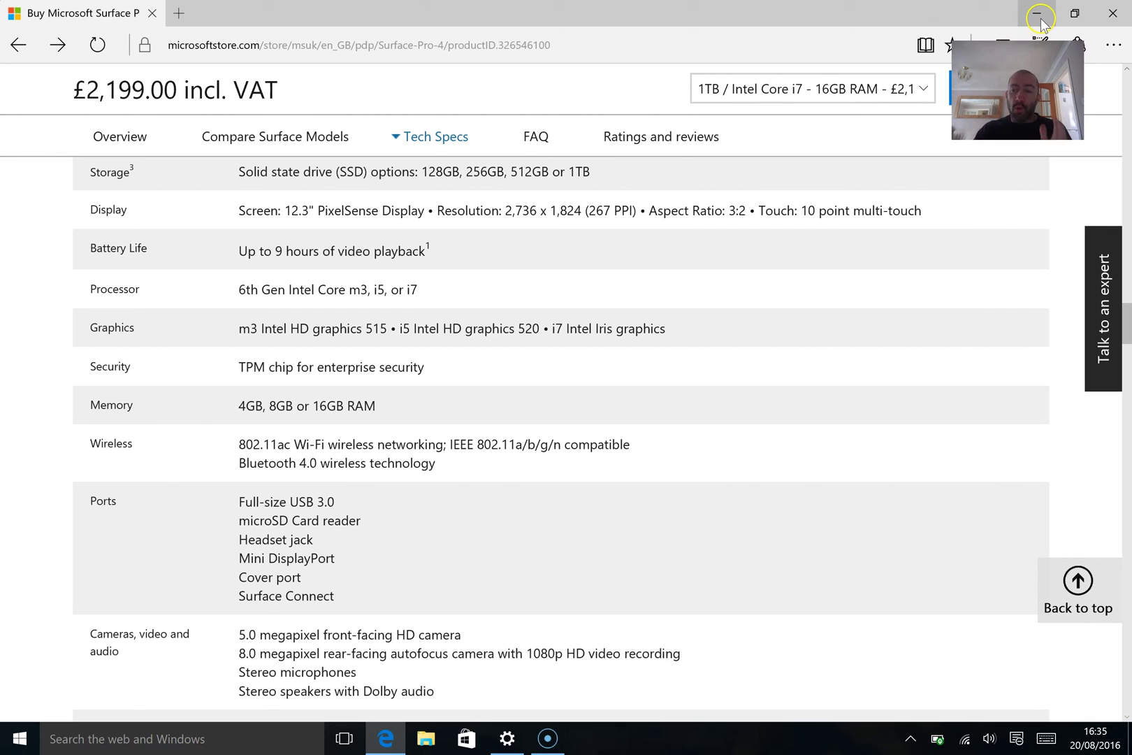
# Launch Task Manager from the taskbar menu, sort processes by CPU, and widen the window
pyautogui.rightClick(789, 739)
pyautogui.click(882, 668)
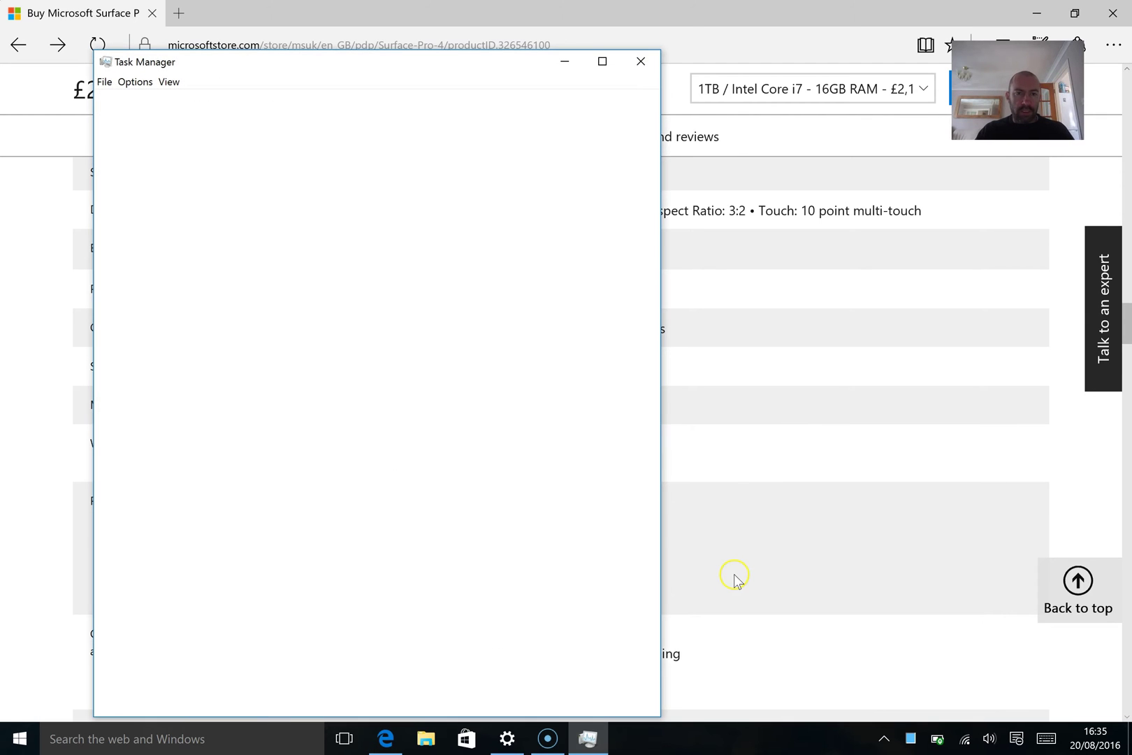
pyautogui.click(330, 139)
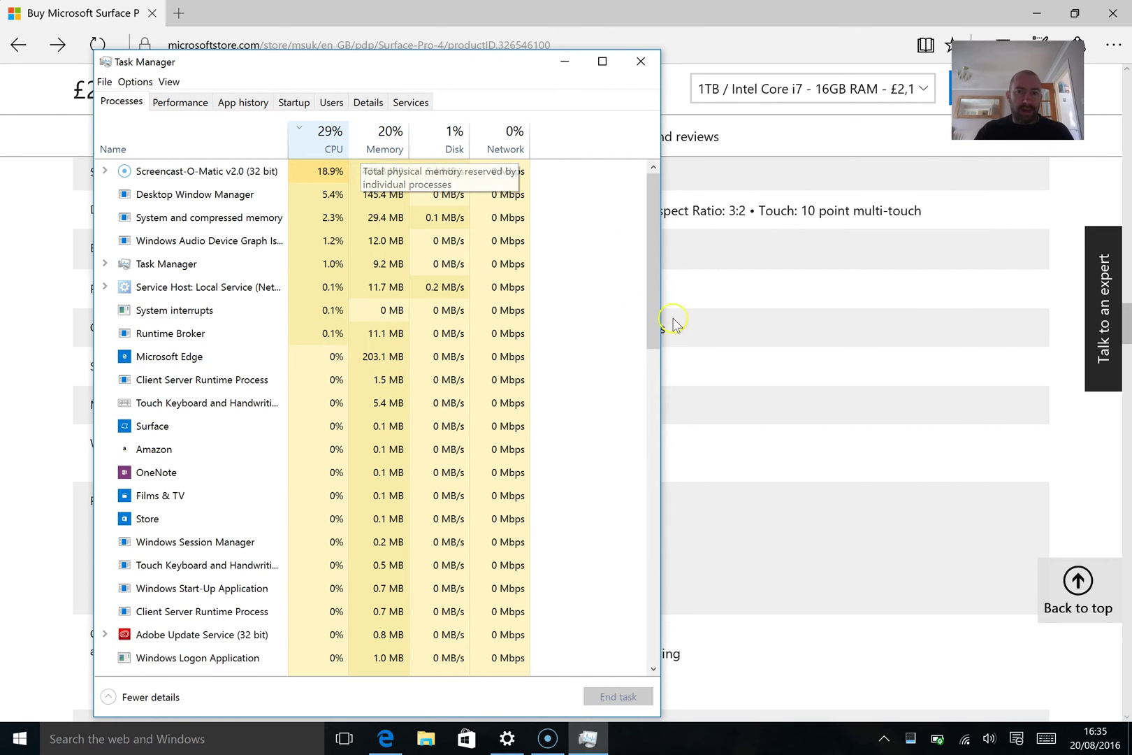
pyautogui.moveTo(663, 377); pyautogui.dragTo(742, 378)
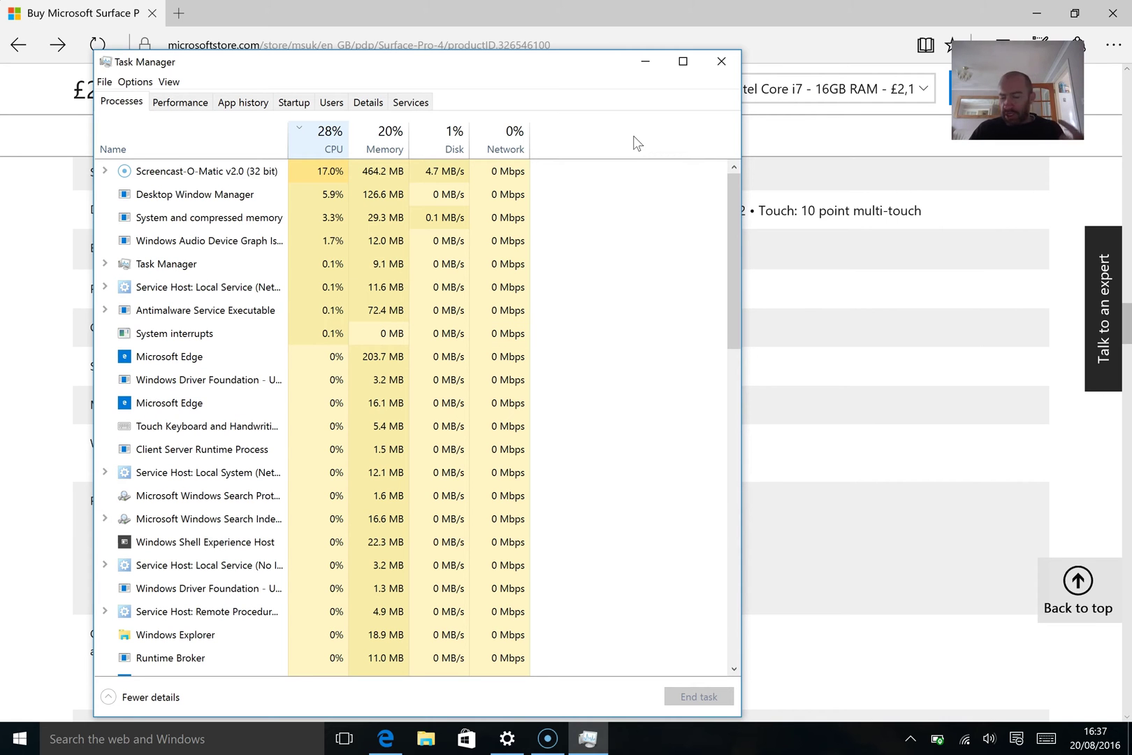
# Minimize Task Manager, restore Edge to a window moved left, and bring up the Action Center
pyautogui.click(645, 61)
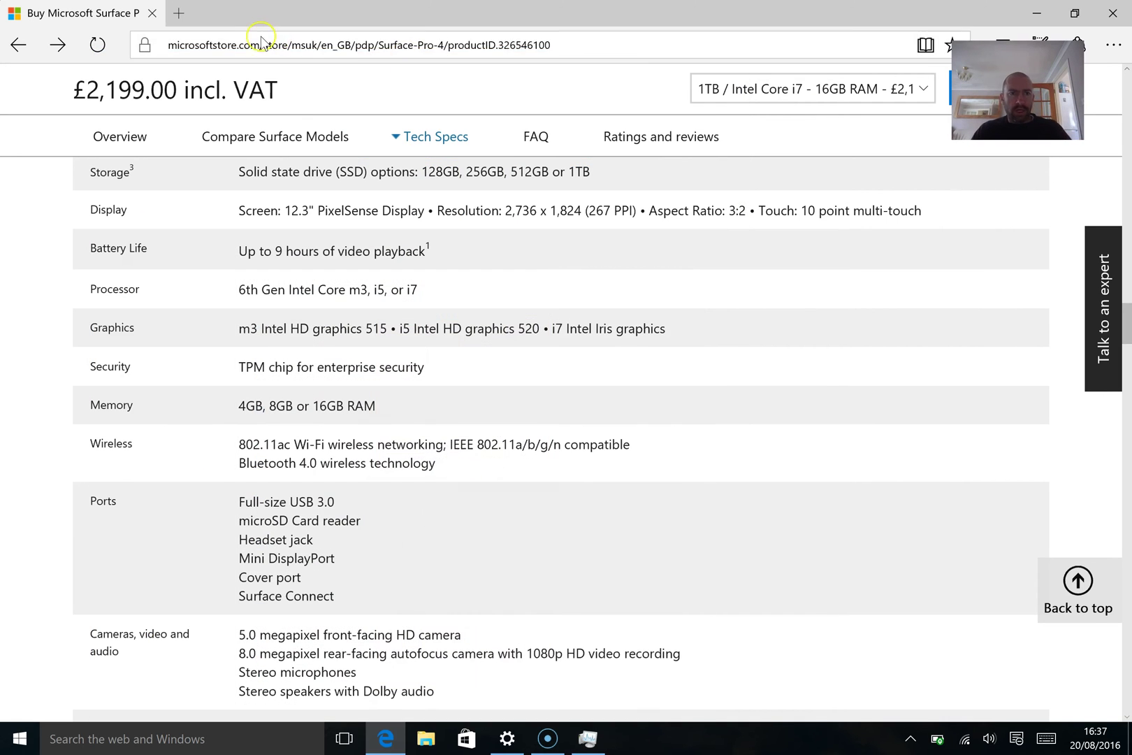
pyautogui.click(1075, 14)
pyautogui.moveTo(357, 18); pyautogui.dragTo(497, 24)
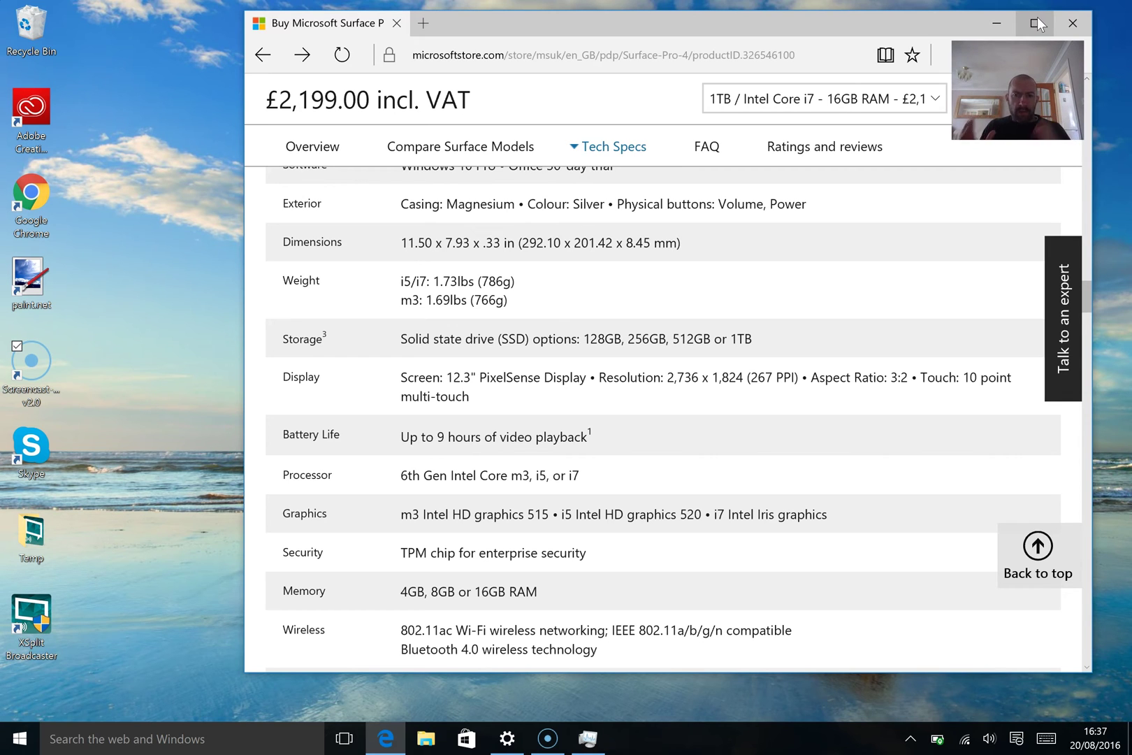
pyautogui.click(727, 14)
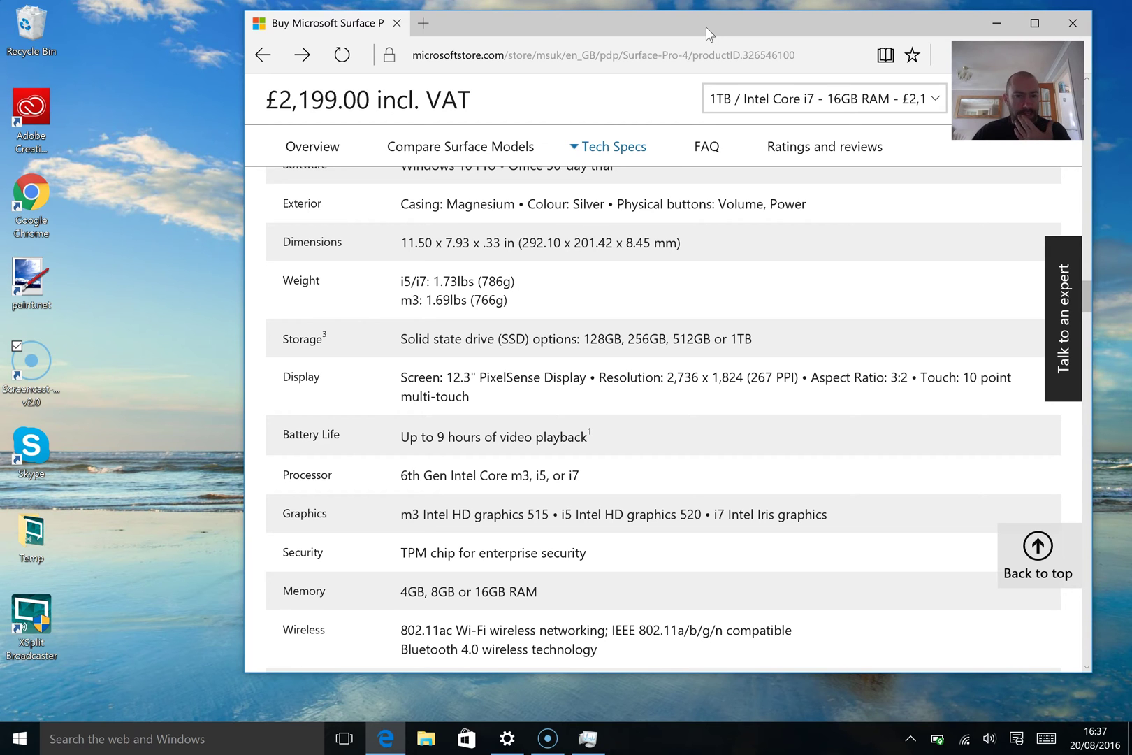
pyautogui.moveTo(705, 27); pyautogui.dragTo(555, 27)
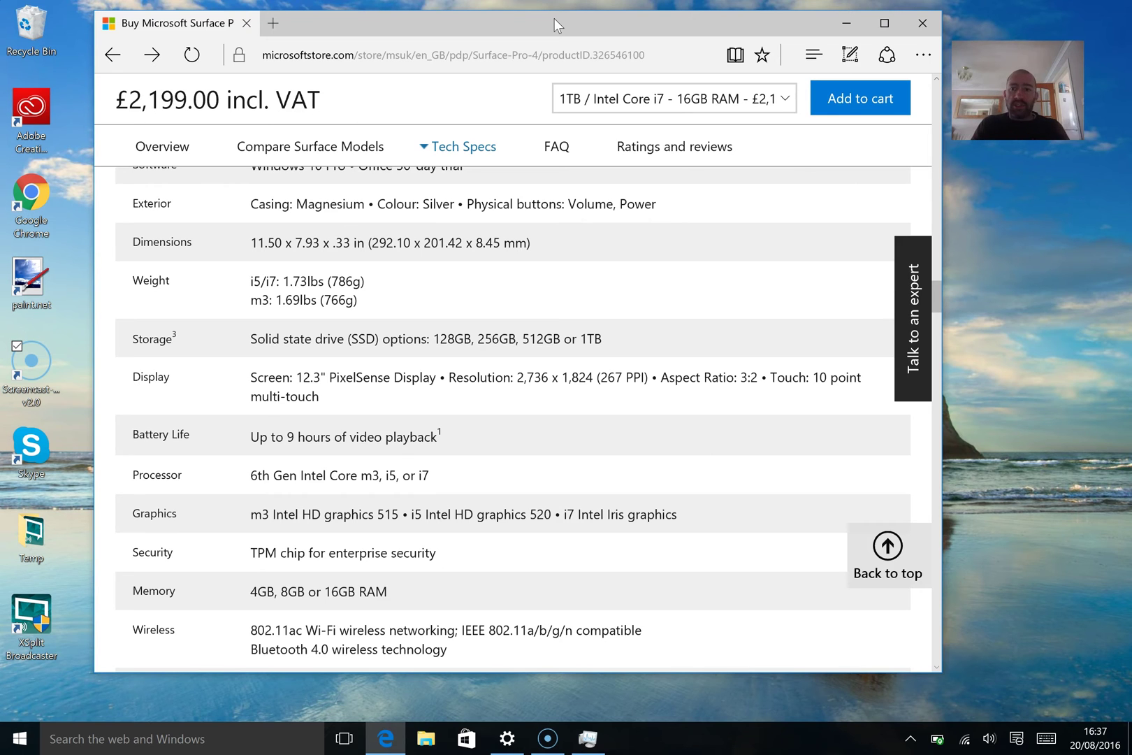
pyautogui.click(1017, 739)
# Turn Wi‑Fi off and back on from the Action Center, then close the panel
pyautogui.click(1019, 640)
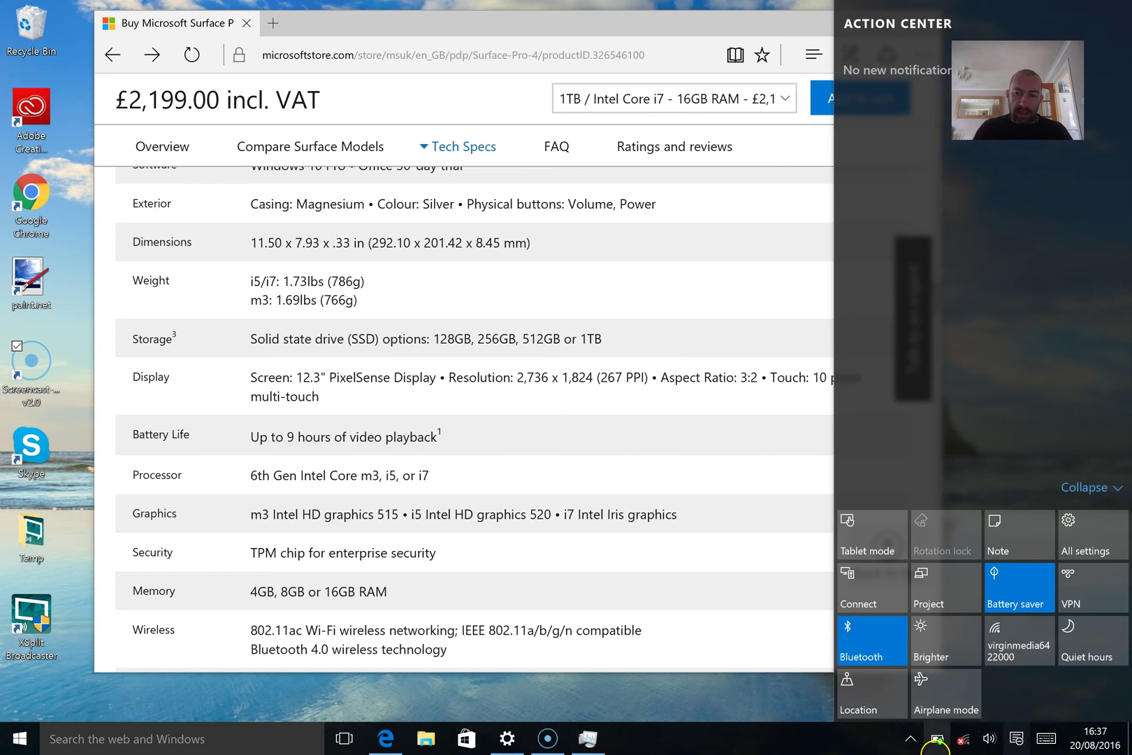
pyautogui.click(945, 747)
pyautogui.click(1013, 641)
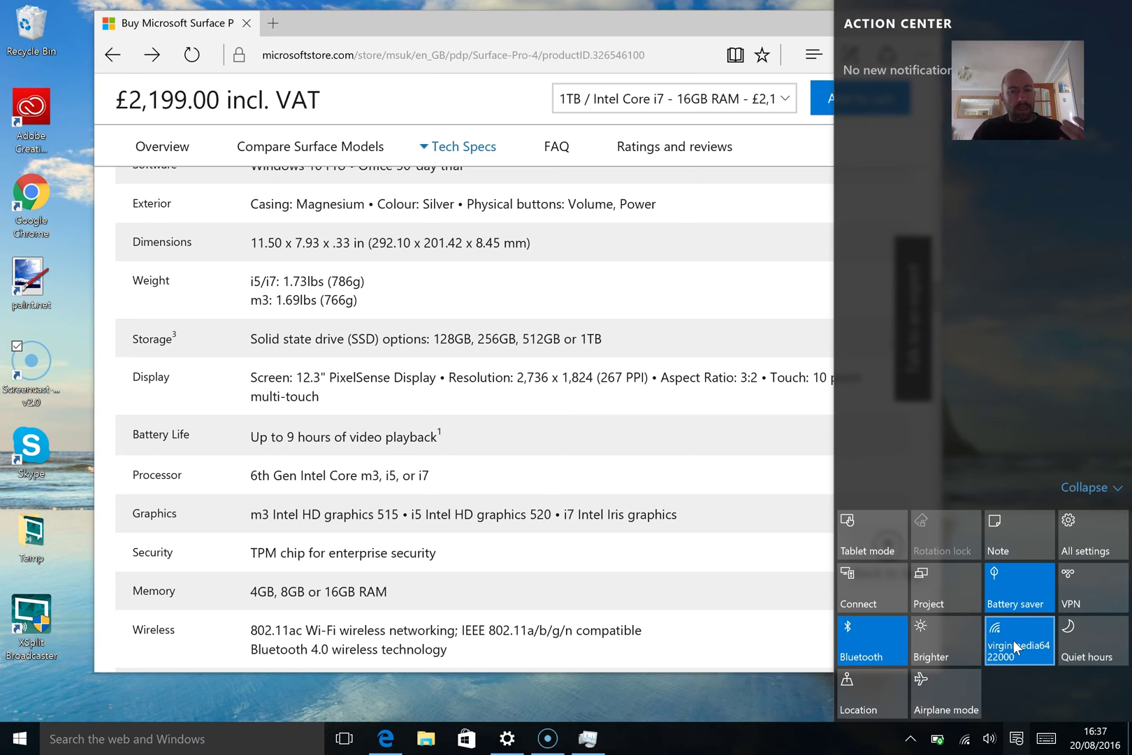
pyautogui.click(659, 439)
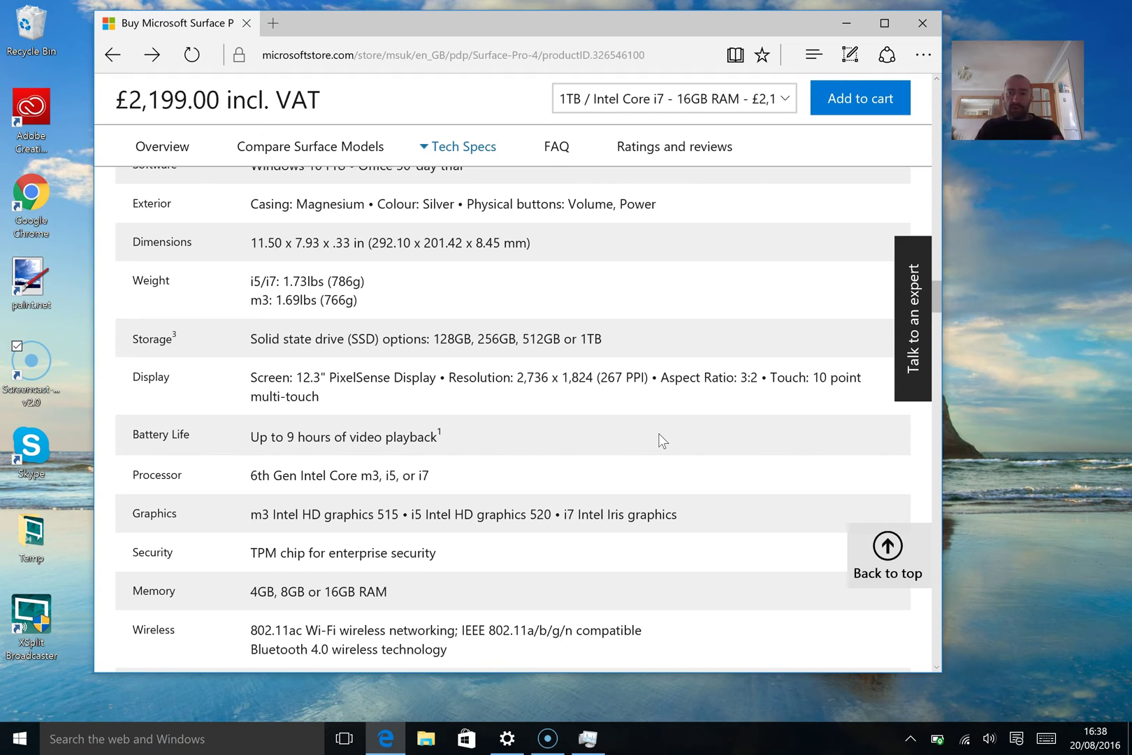
pyautogui.click(641, 398)
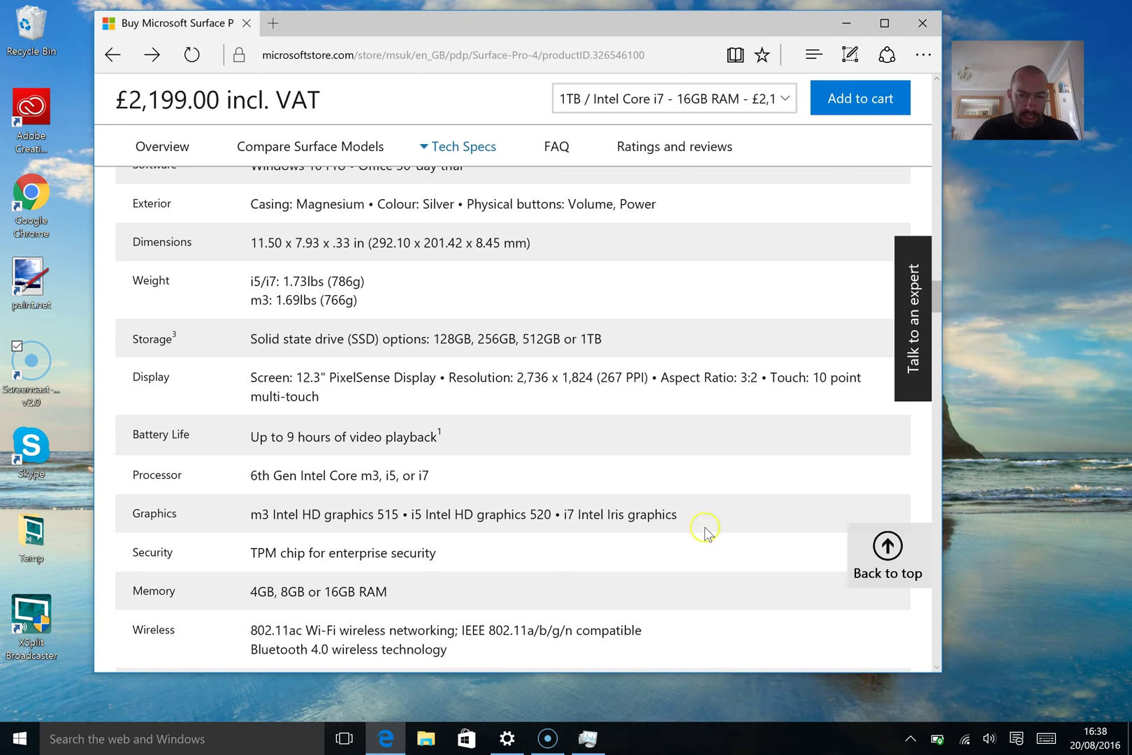
# Open Settings and navigate to System > Power & sleep
pyautogui.click(500, 741)
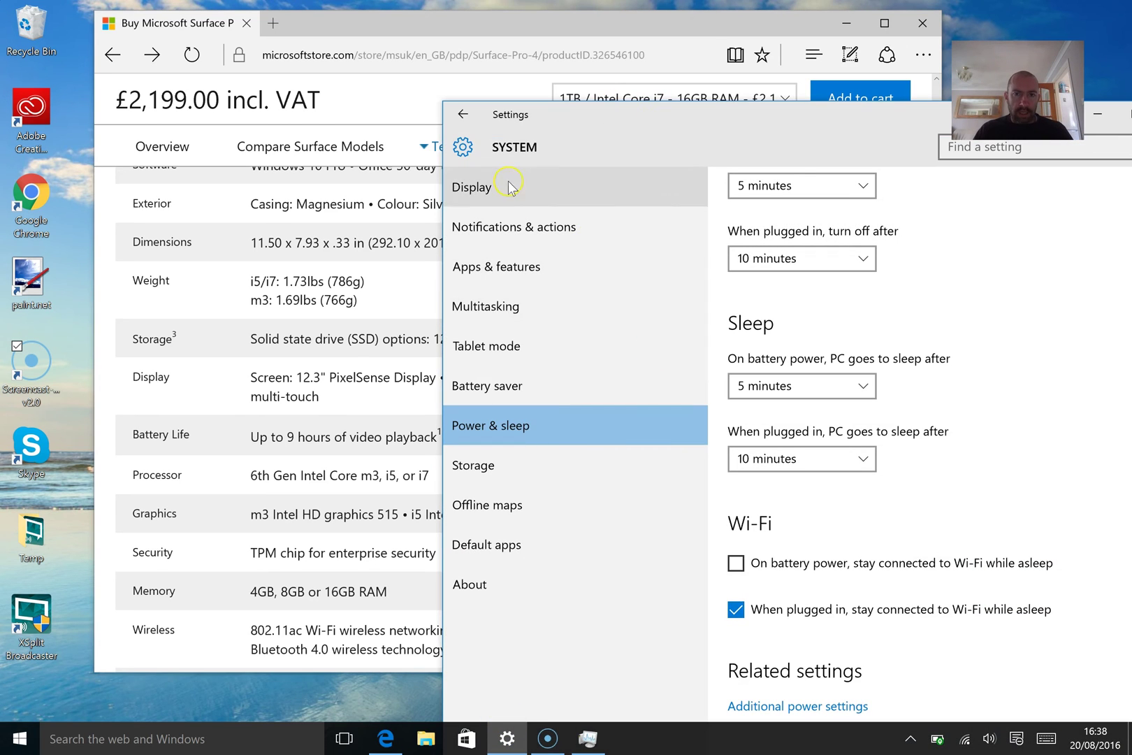
pyautogui.click(463, 113)
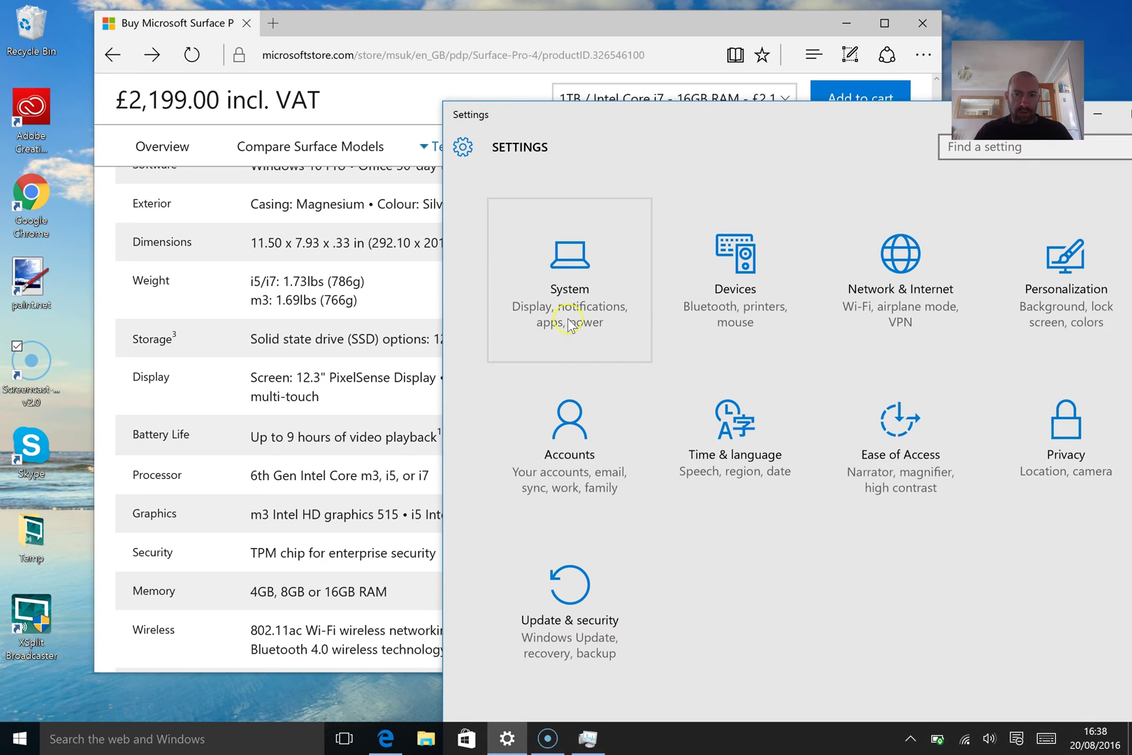
pyautogui.click(572, 250)
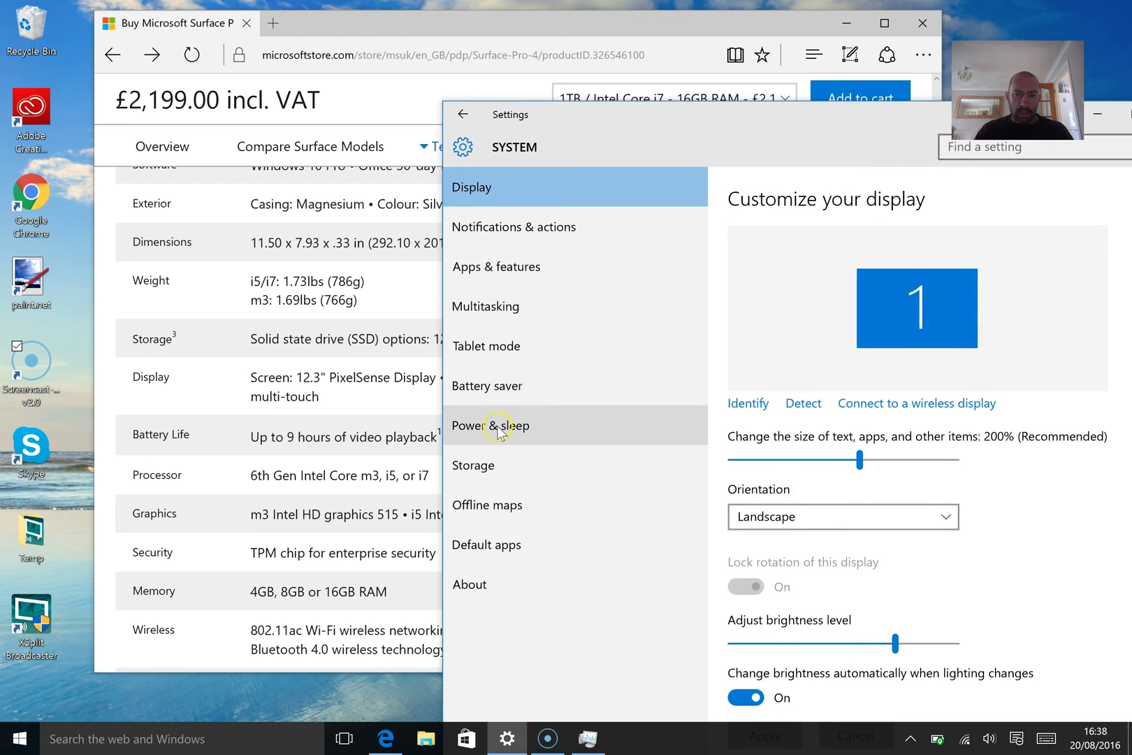
pyautogui.click(497, 427)
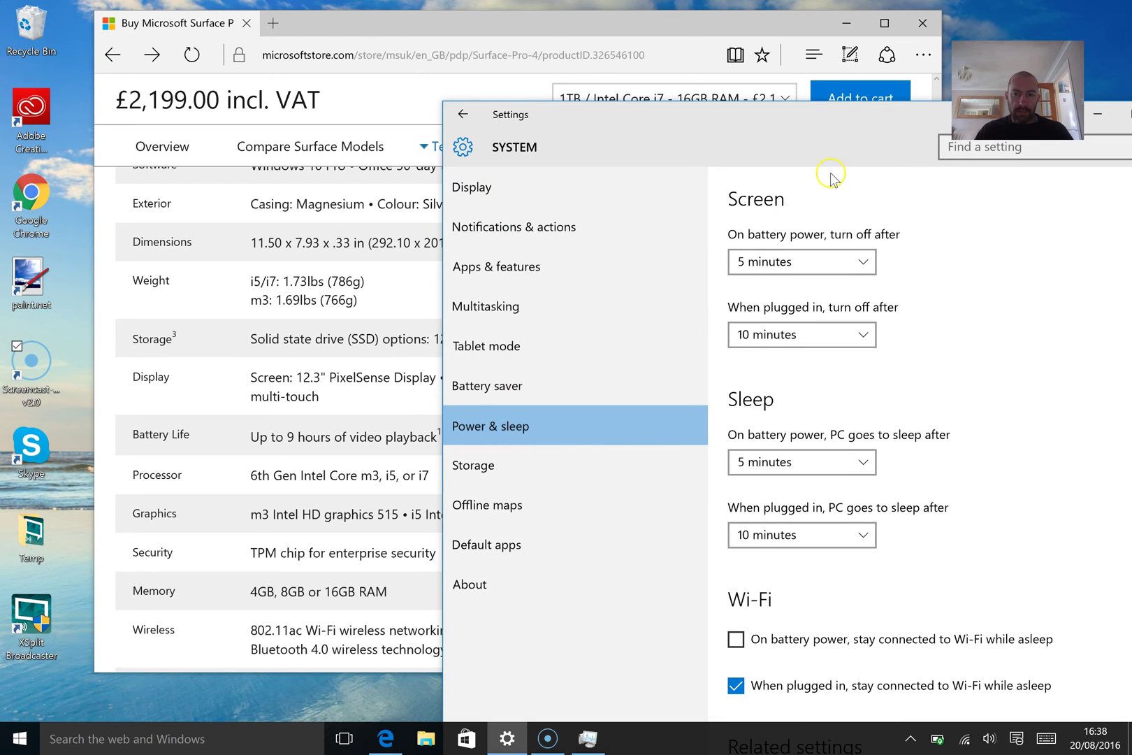
# Maximize then restore the Settings window and review the 5- and 10-minute screen and sleep timeouts
pyautogui.doubleClick(715, 123)
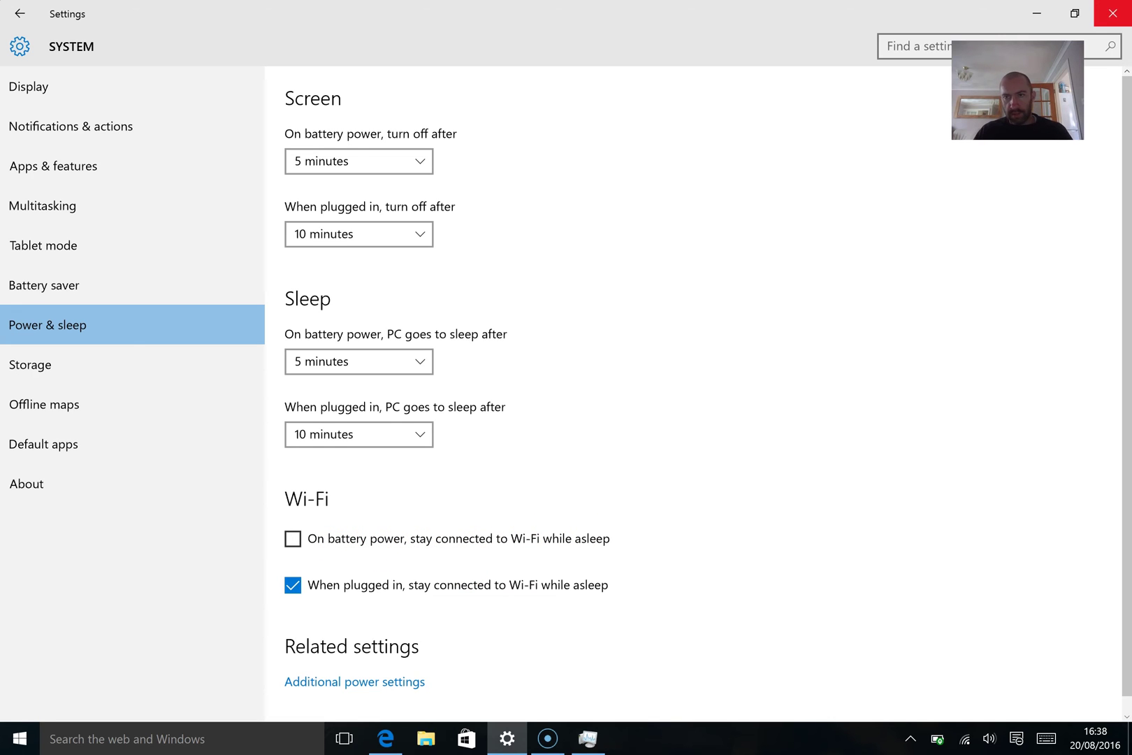
pyautogui.click(1074, 12)
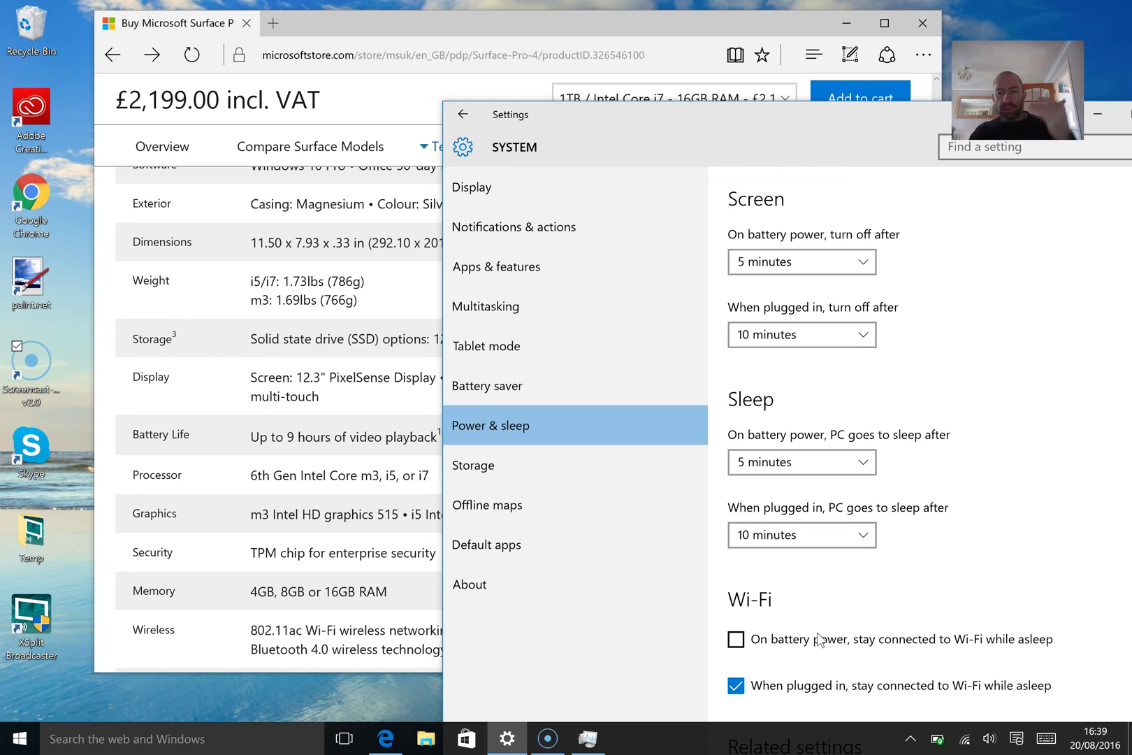
pyautogui.click(818, 605)
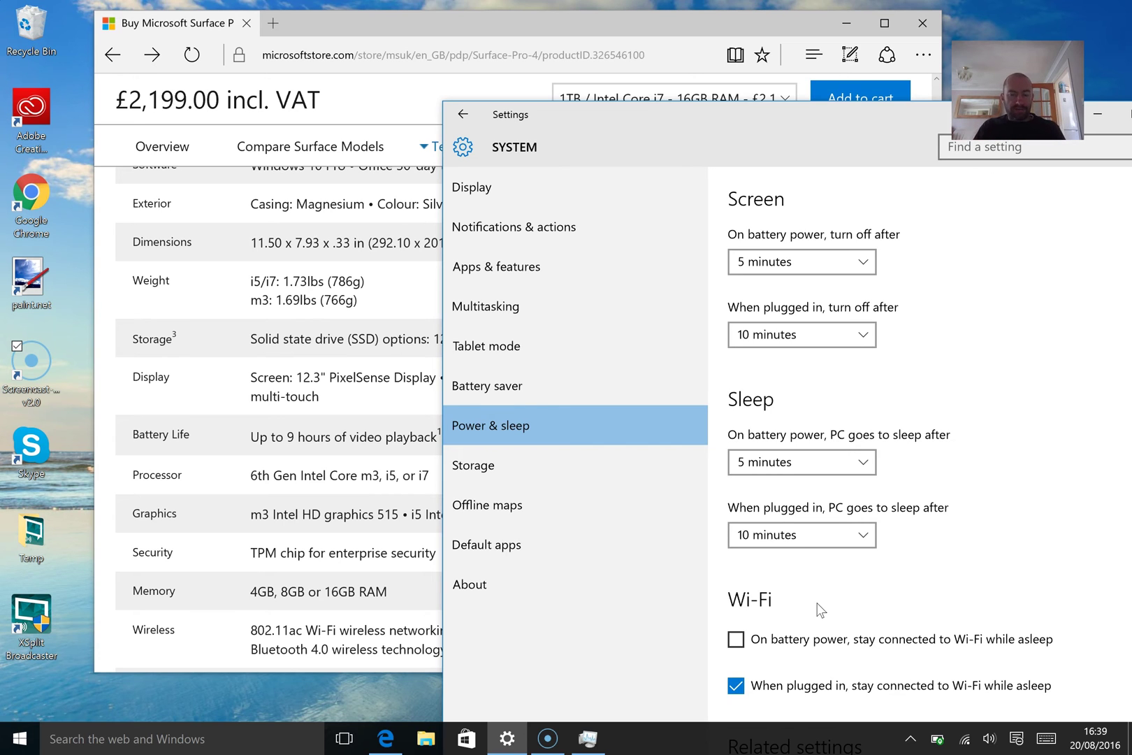
pyautogui.click(791, 639)
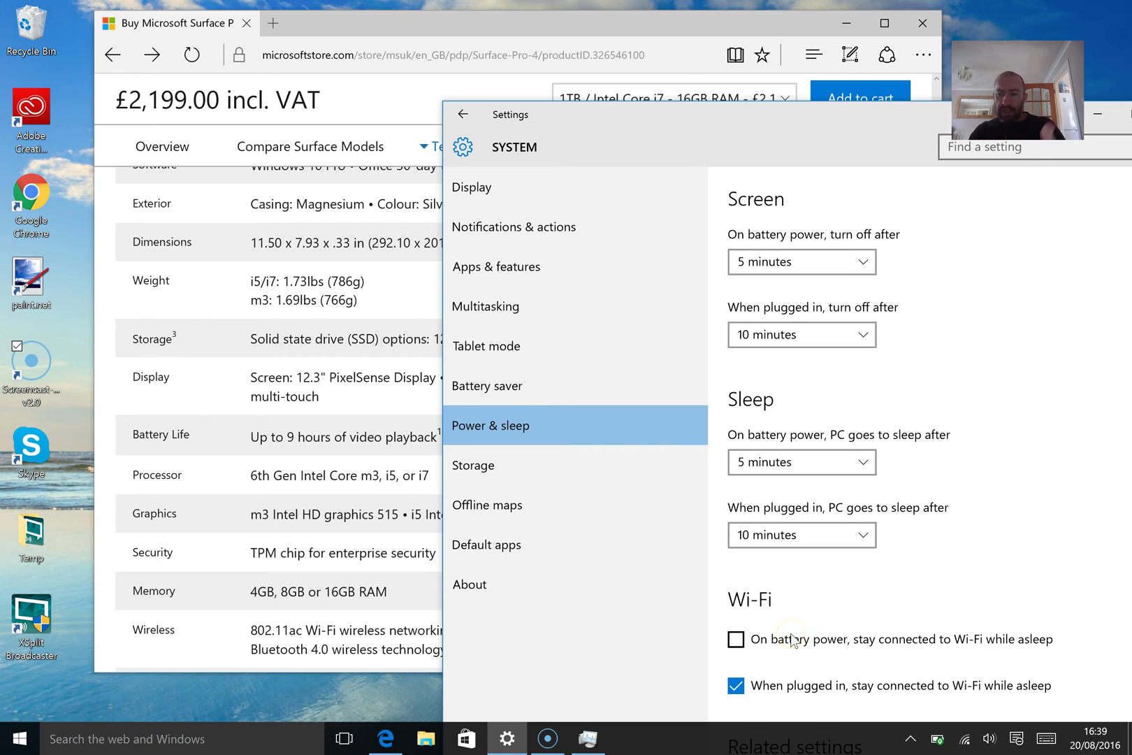
pyautogui.click(822, 607)
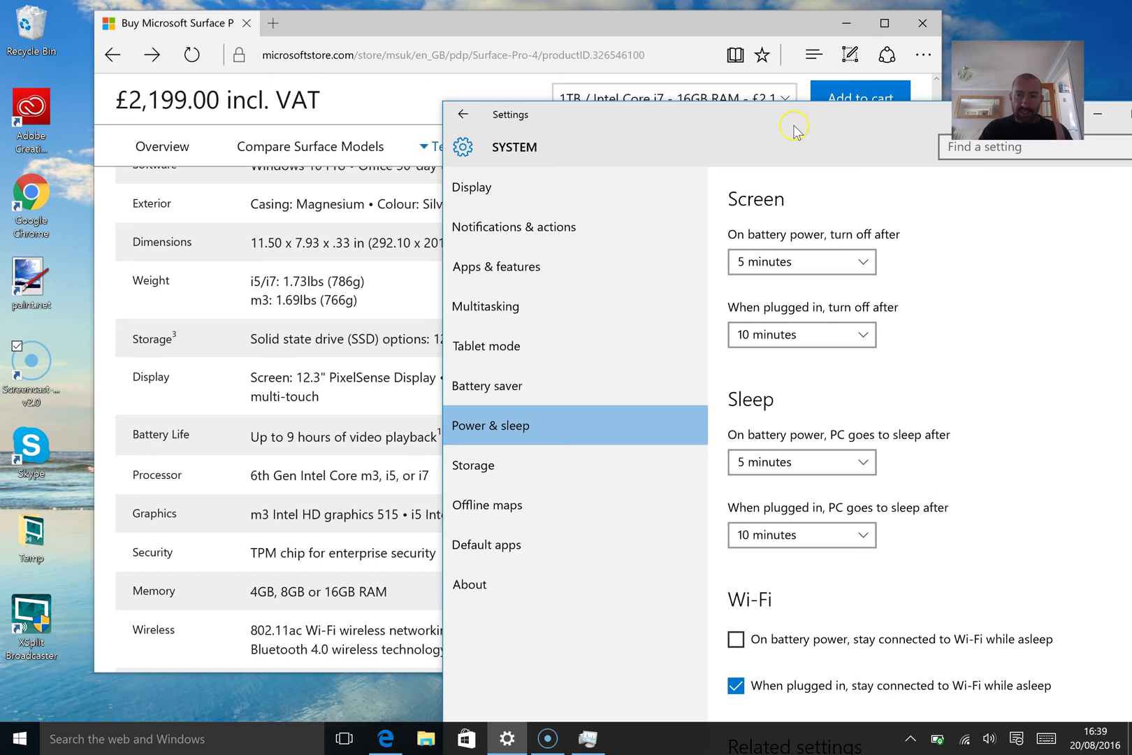
# Move the Settings window left and close it
pyautogui.moveTo(706, 117); pyautogui.dragTo(255, 66)
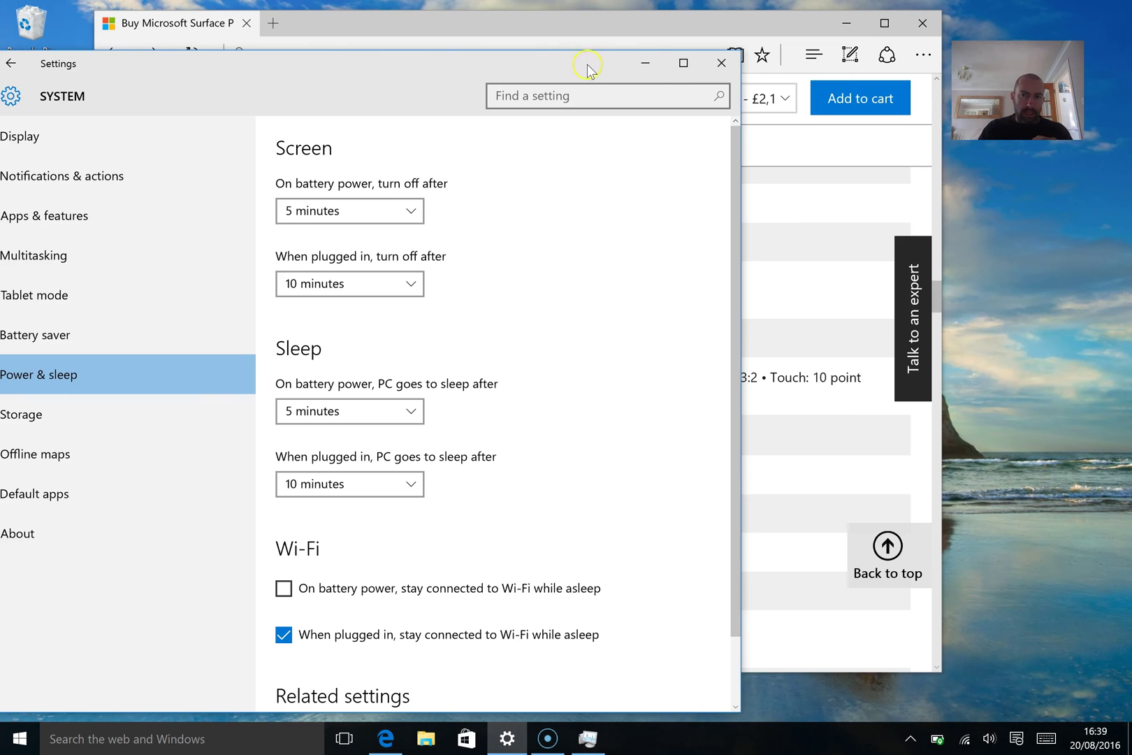
pyautogui.click(720, 65)
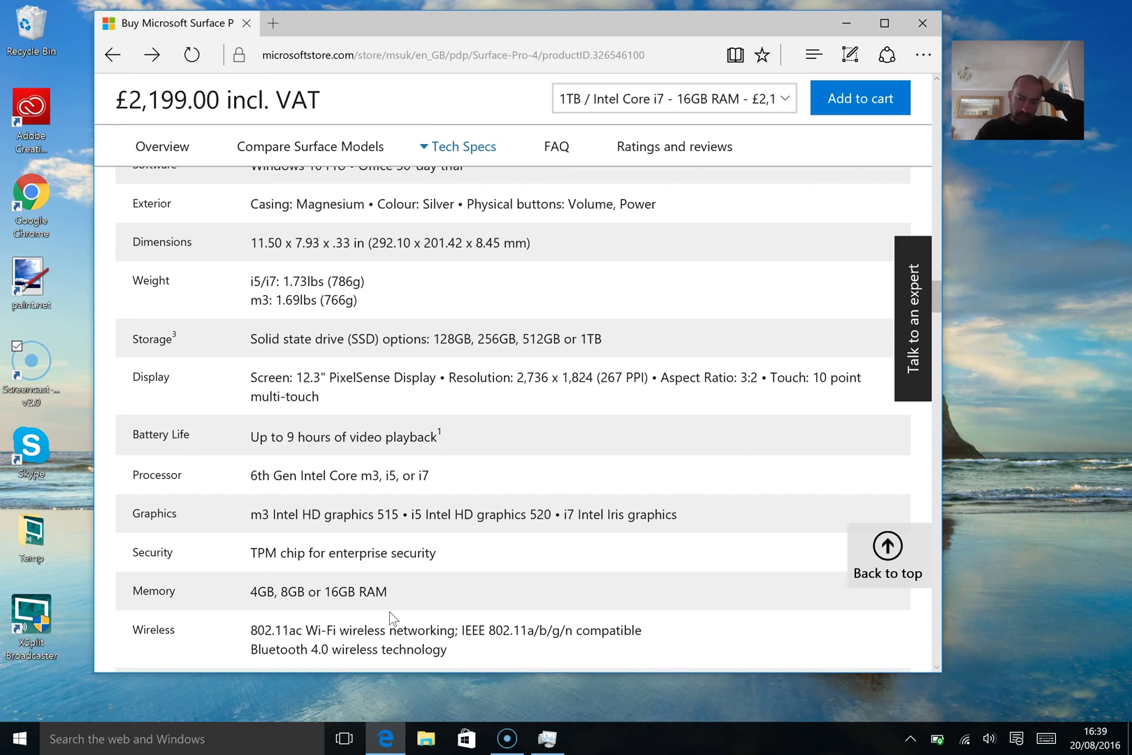
pyautogui.click(443, 608)
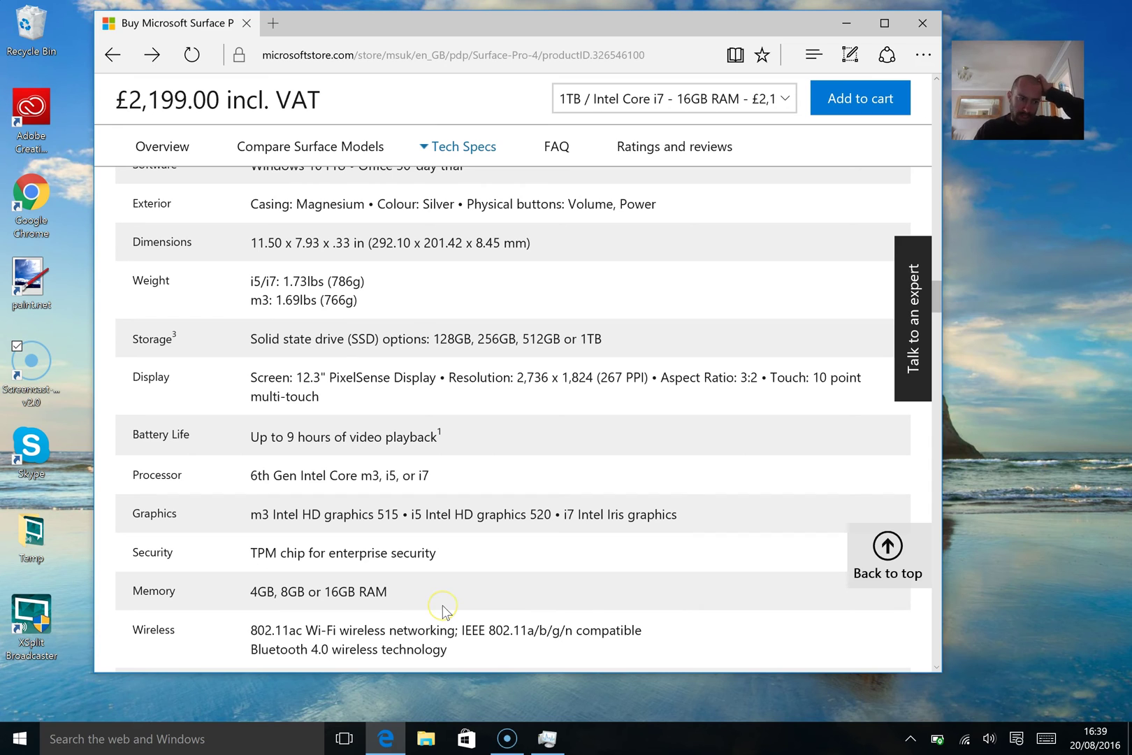
# Open Command Prompt by searching for cmd
pyautogui.click(197, 739)
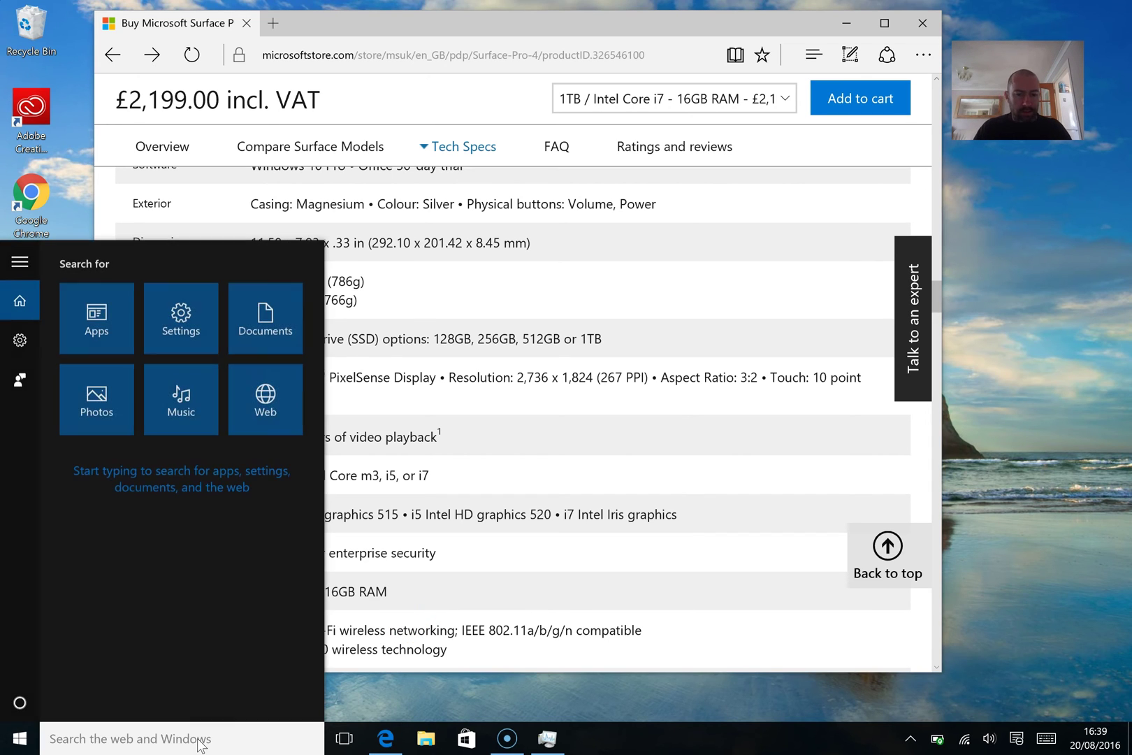
pyautogui.write('cmd')
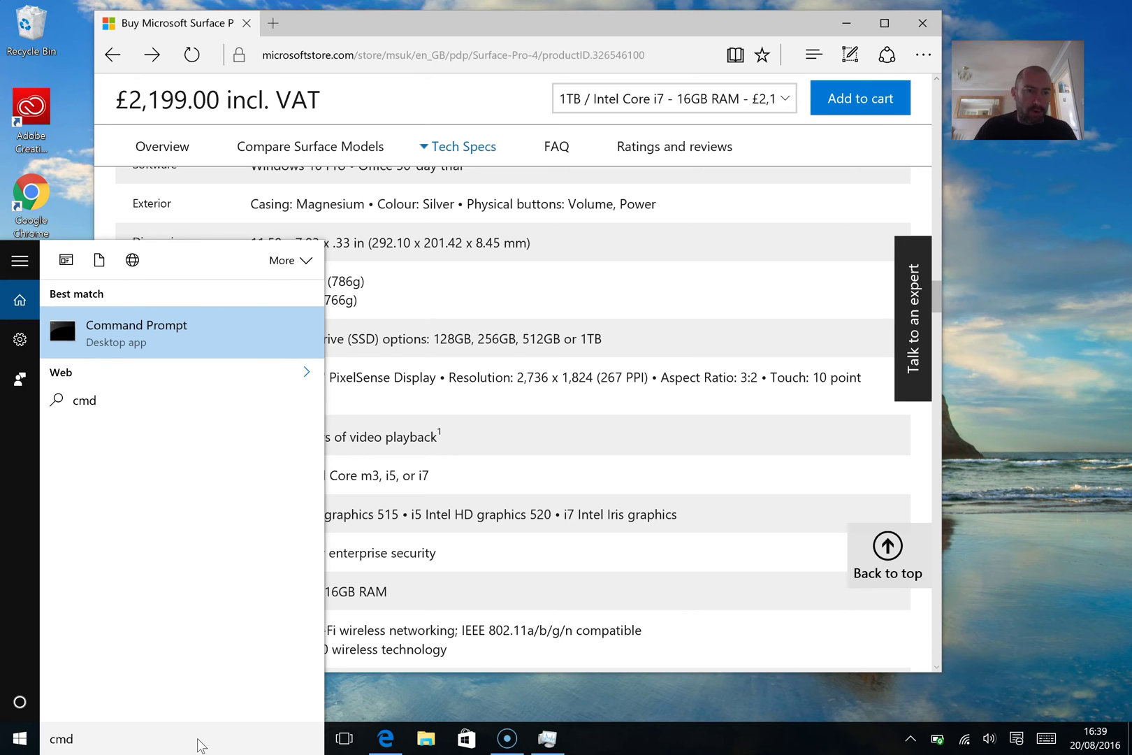
pyautogui.click(195, 341)
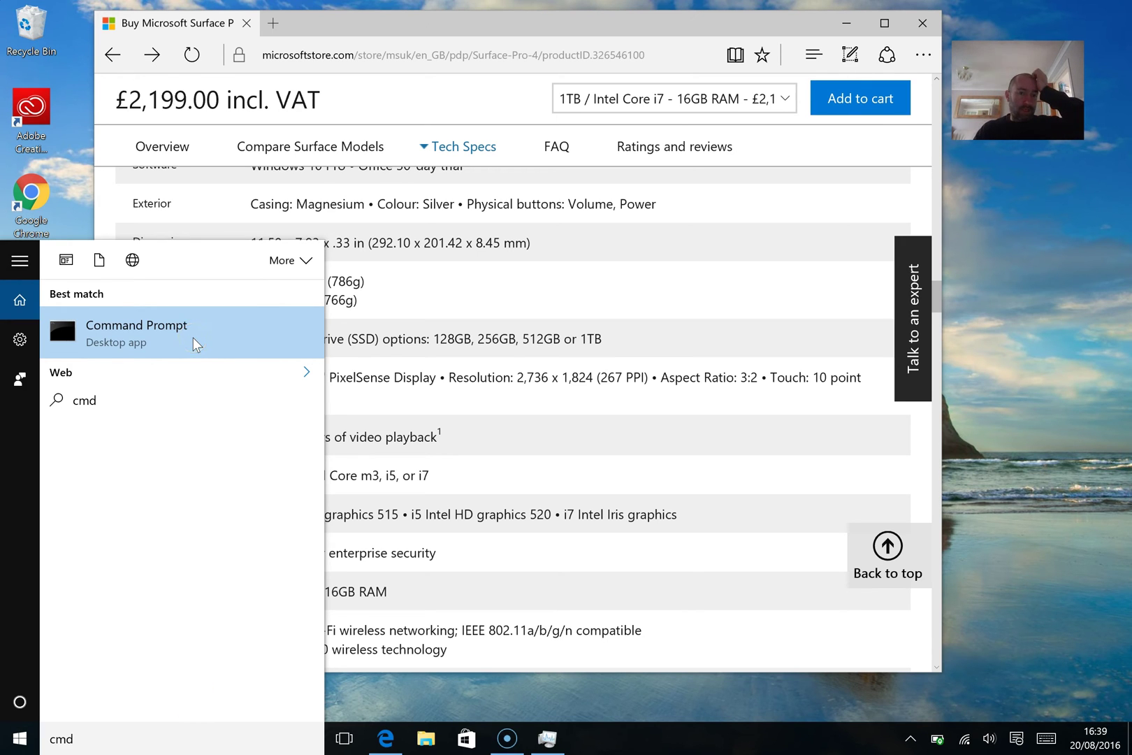
pyautogui.click(166, 339)
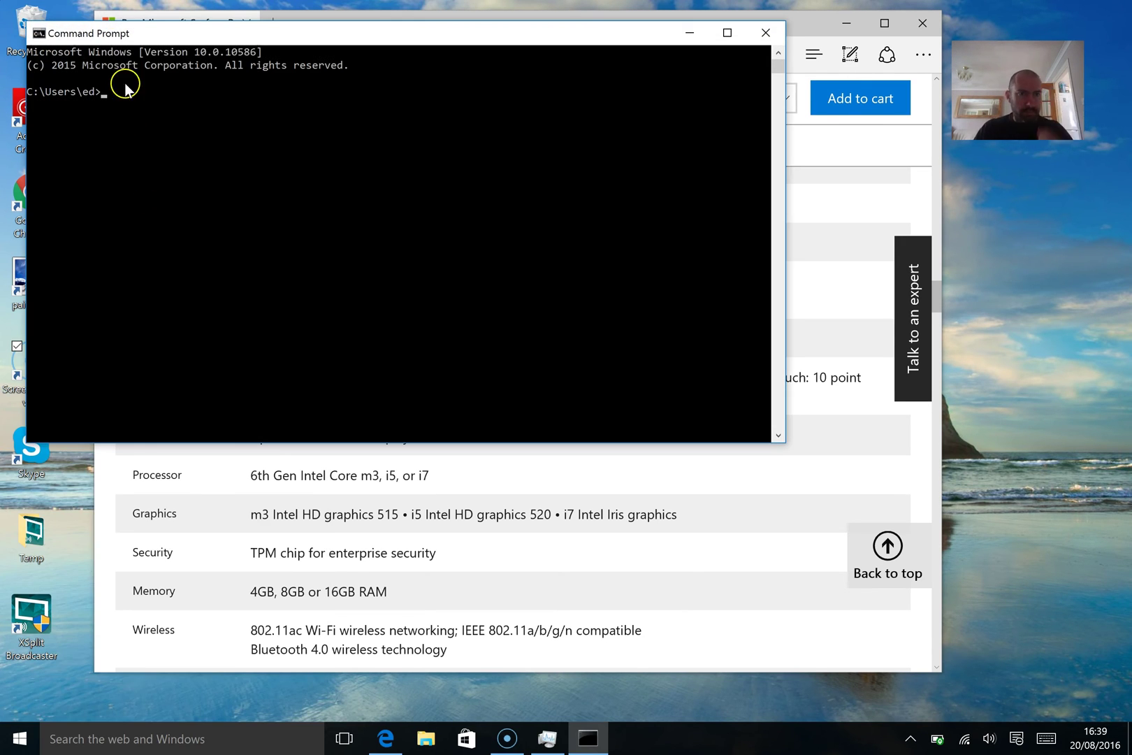
# Run powercfg /batteryreport /output "C:\battery_report.html", which fails for lacking permissions
pyautogui.click(103, 93)
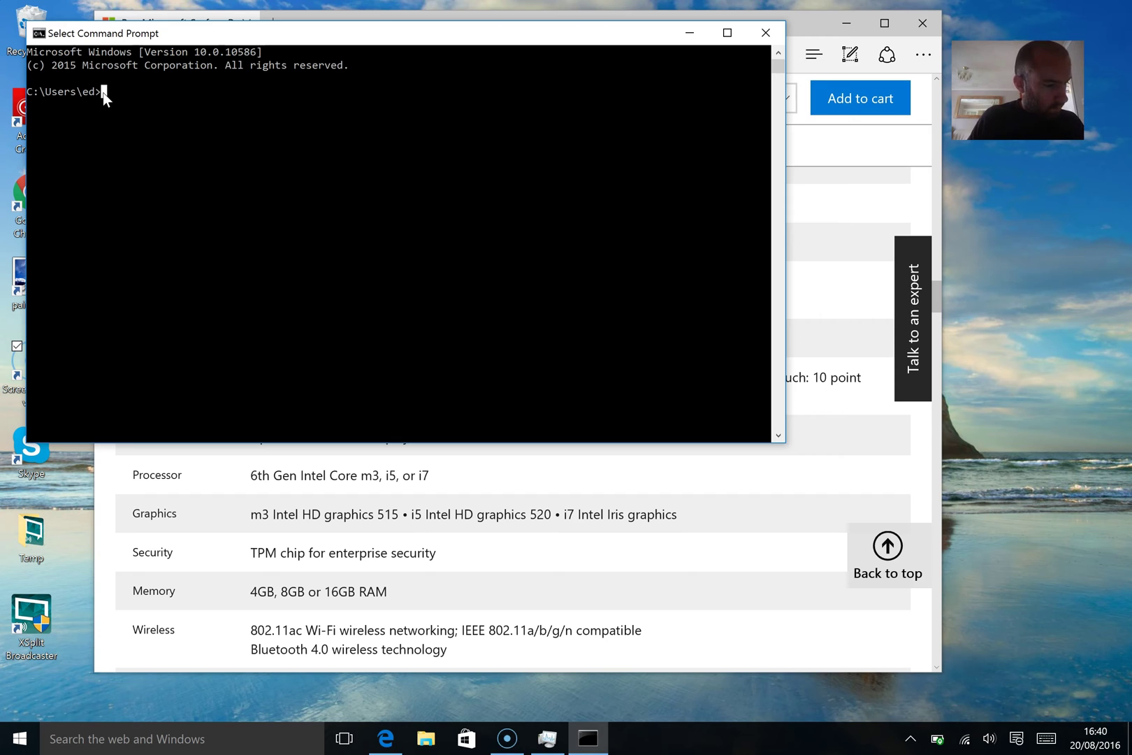
pyautogui.click(105, 91)
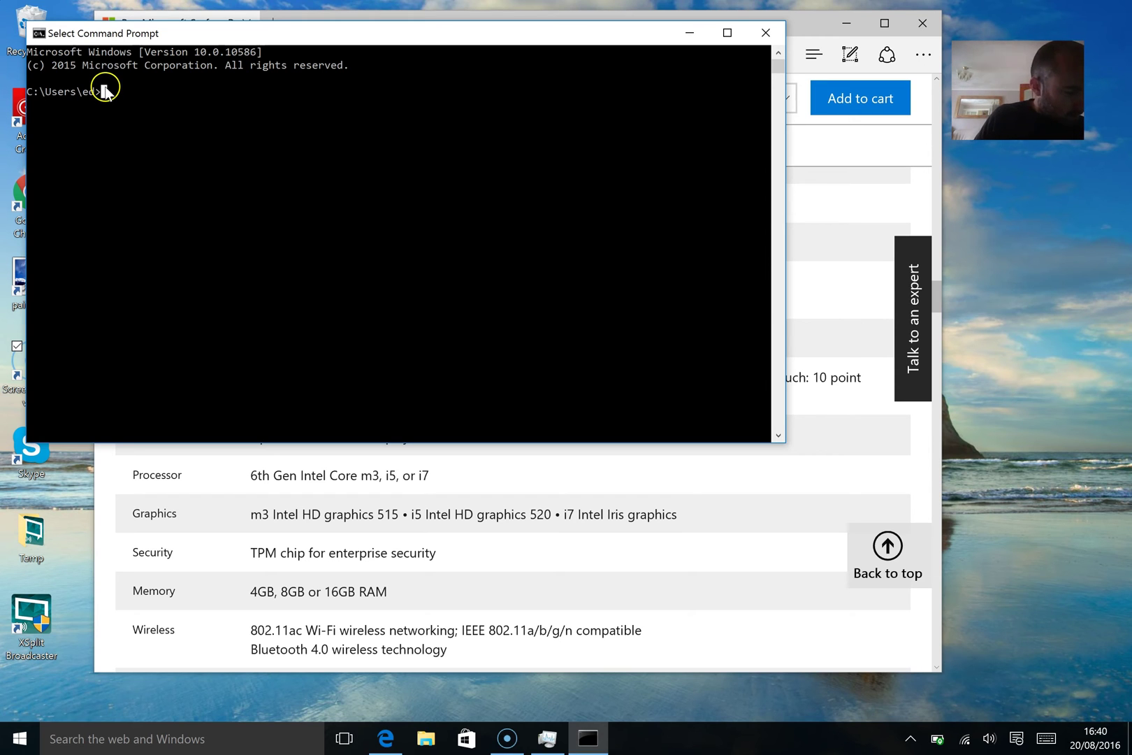
pyautogui.write('power')
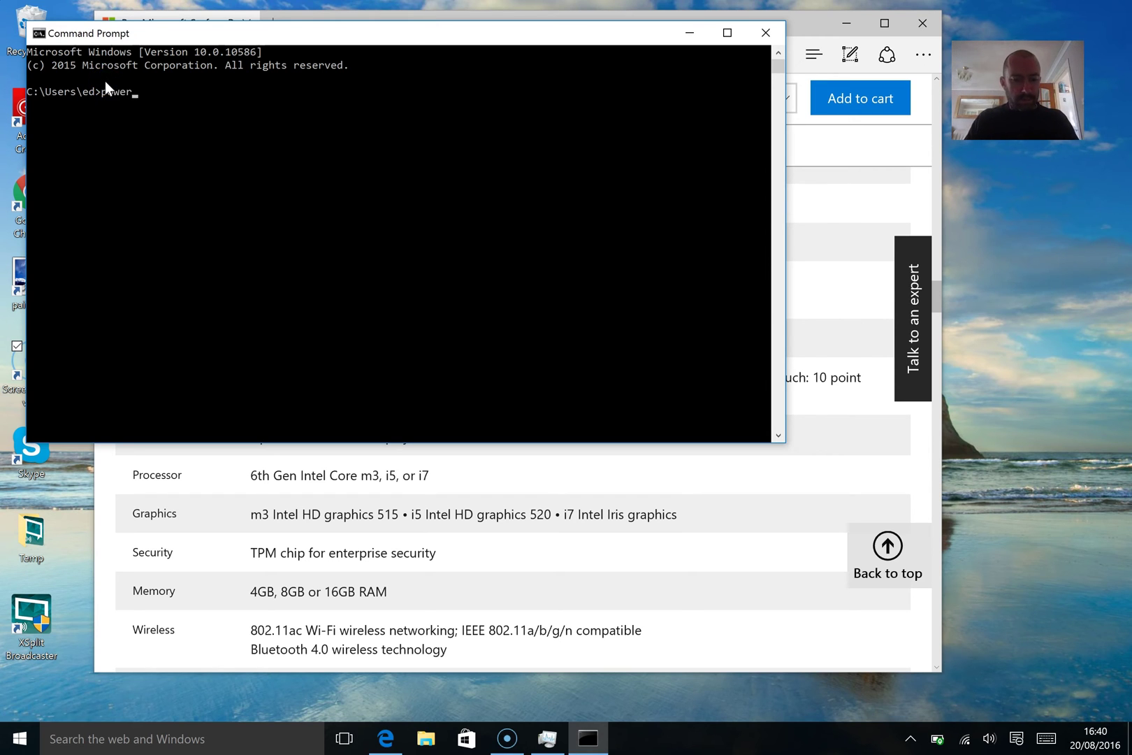
pyautogui.write('cfg /batteryrep')
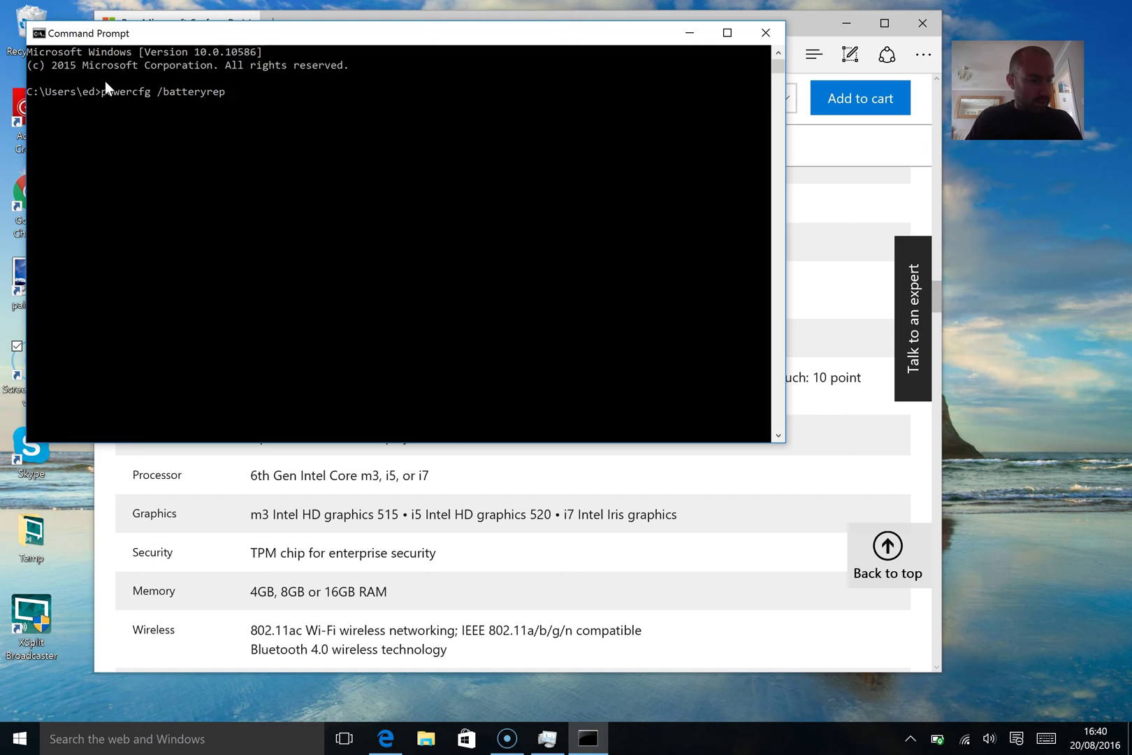
pyautogui.write('ort')
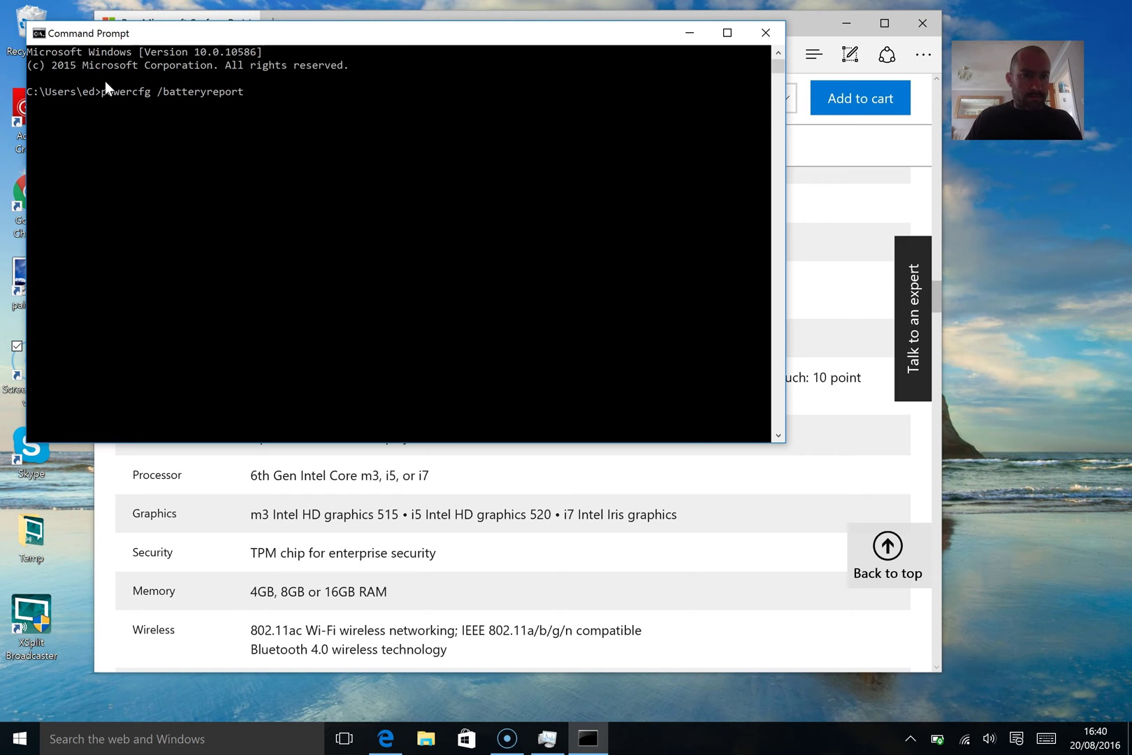
pyautogui.write(' /')
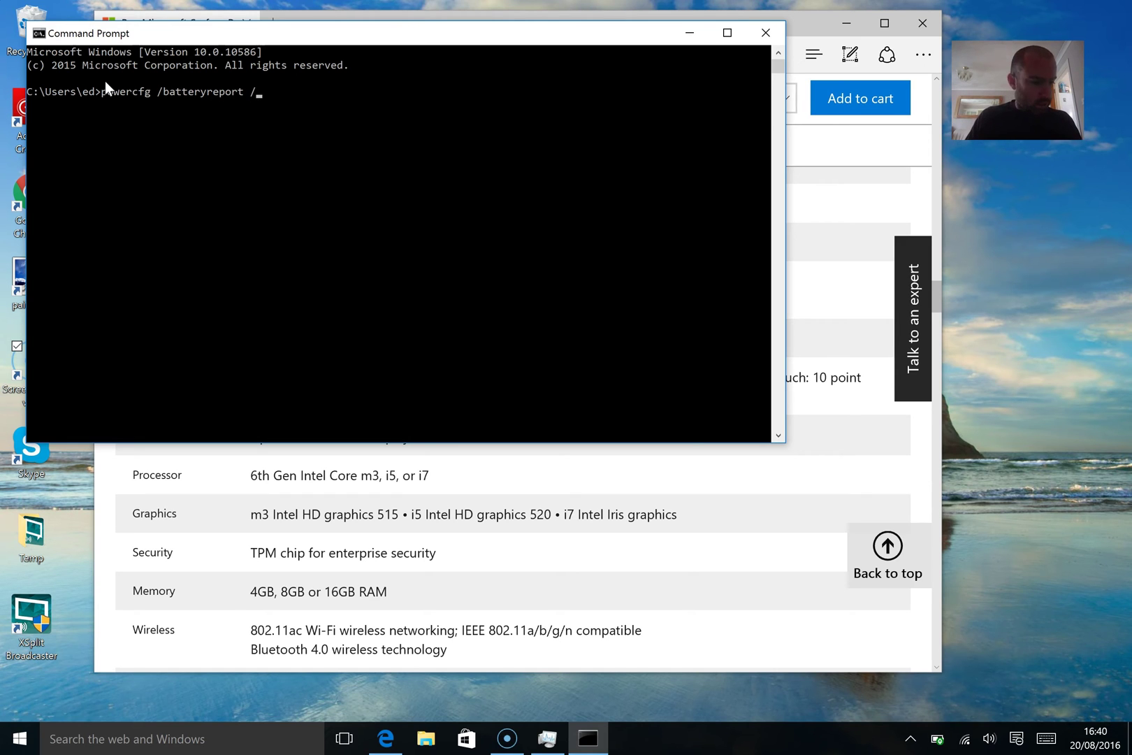
pyautogui.write('out')
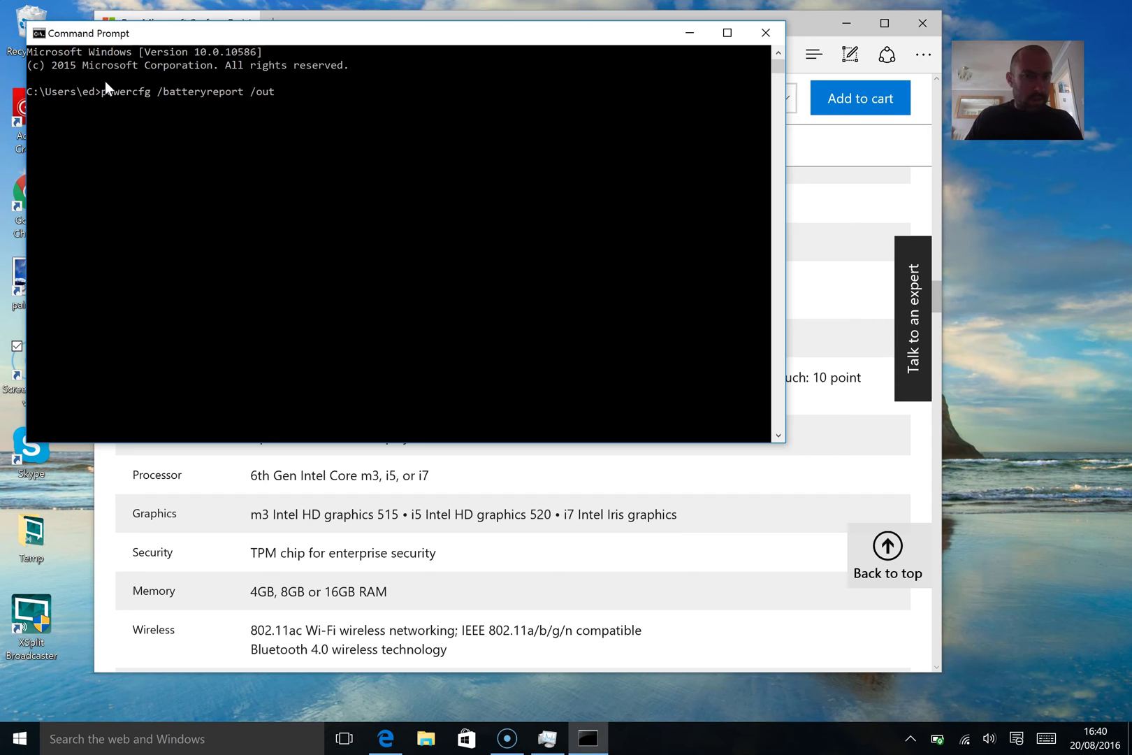
pyautogui.write('put "C:\\battery_report.html')
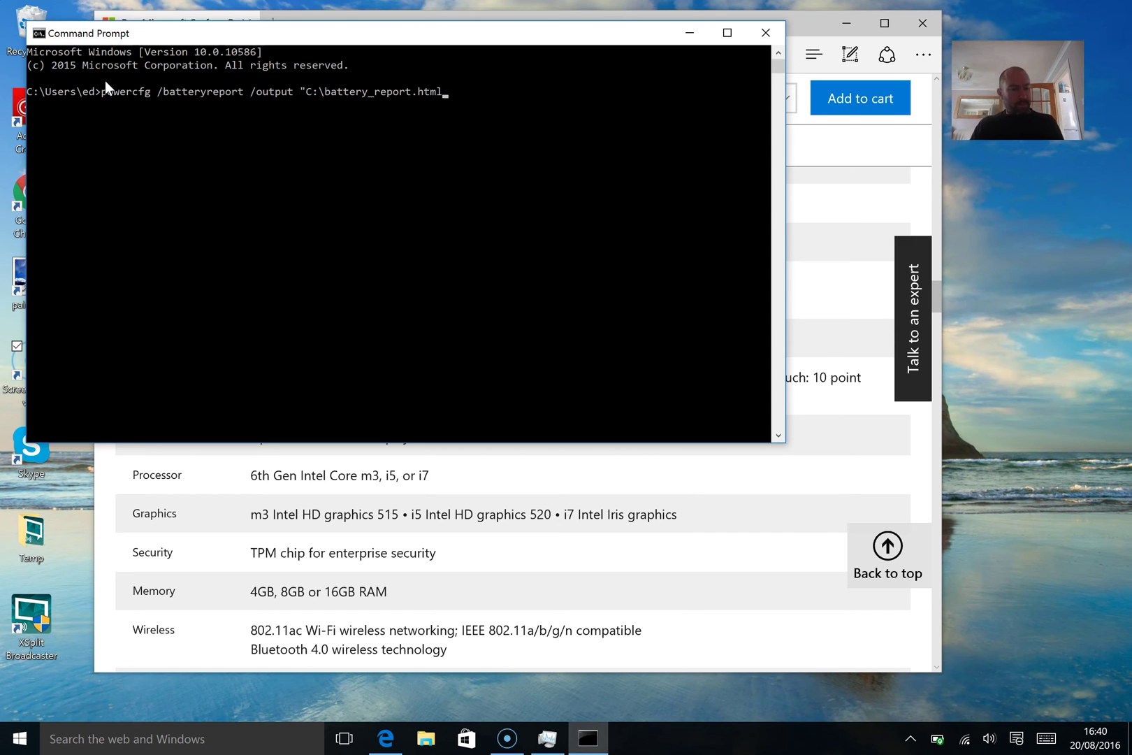
pyautogui.press('Return')
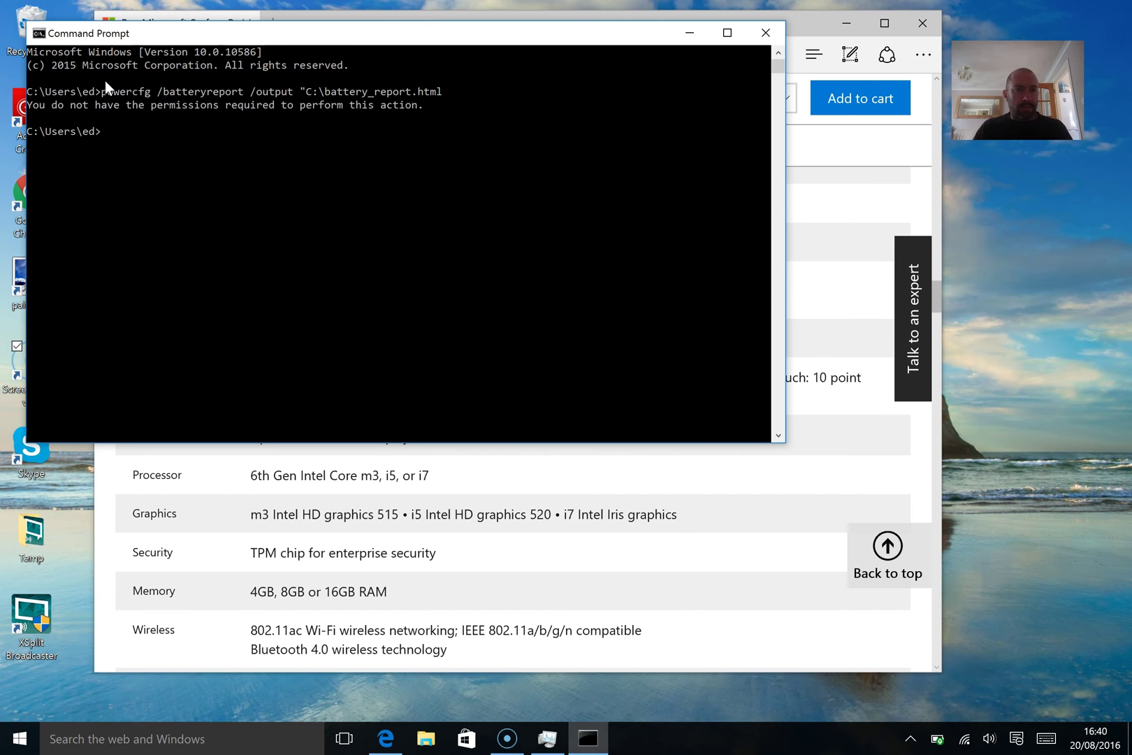
# Close the console and launch Command Prompt as administrator from a cmd search
pyautogui.click(765, 32)
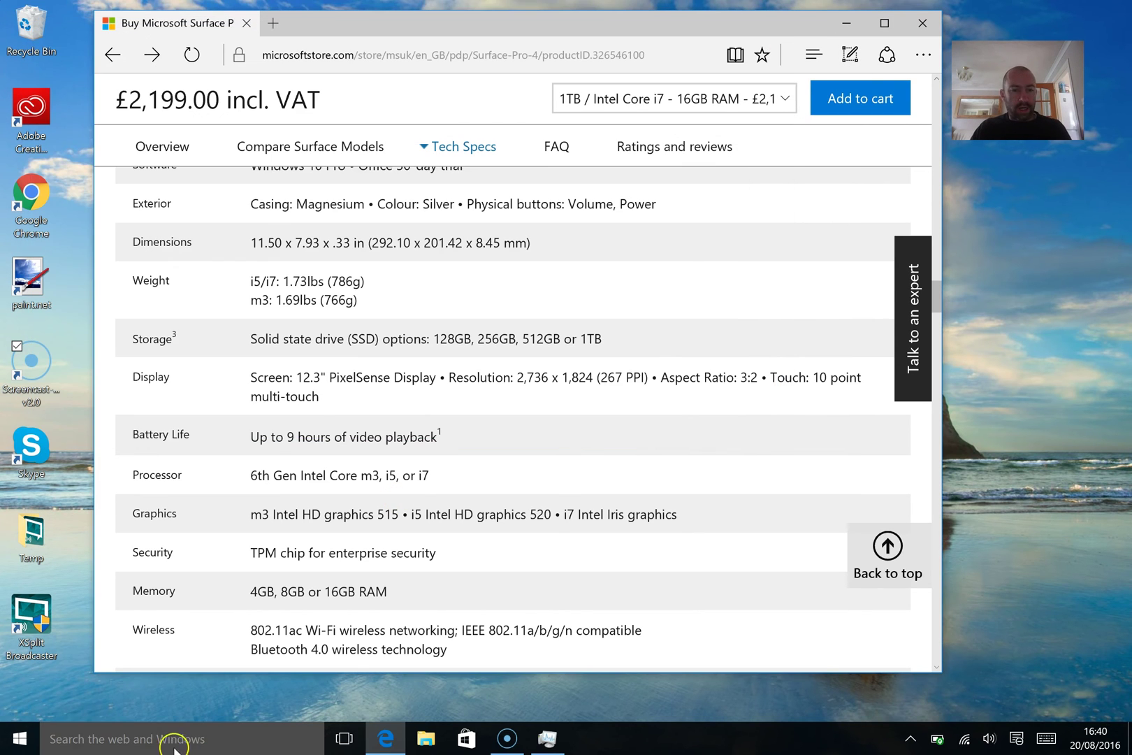
pyautogui.click(170, 741)
pyautogui.write('cmd')
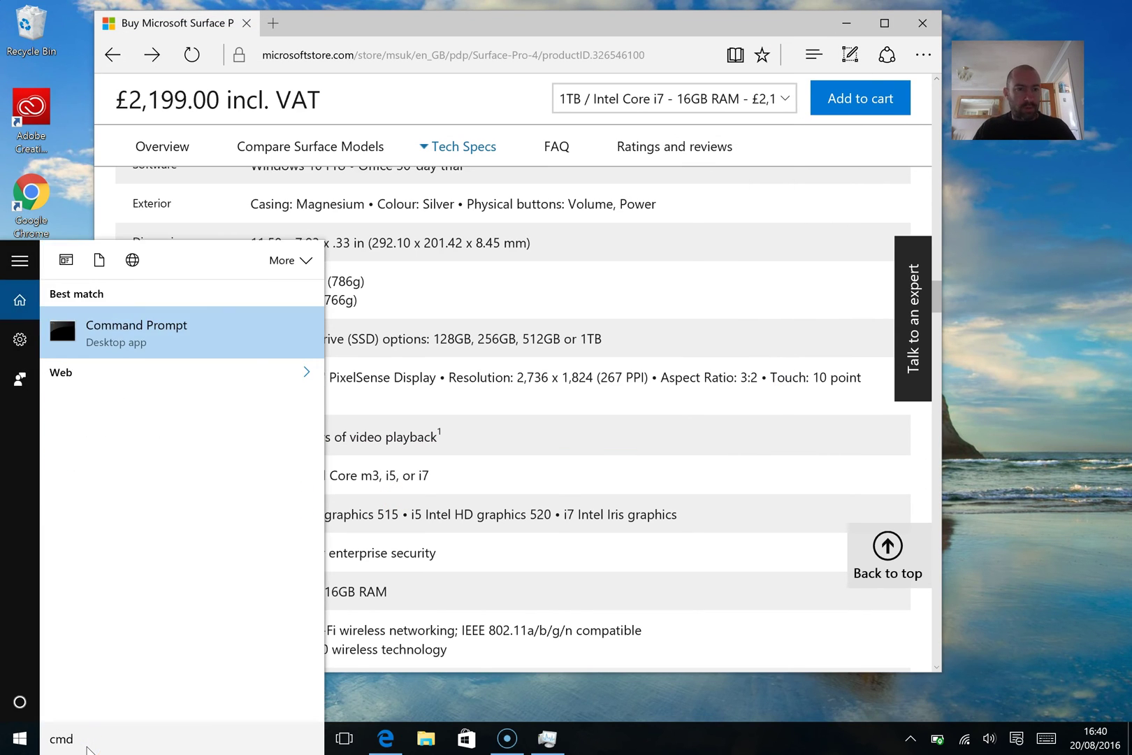
pyautogui.rightClick(132, 341)
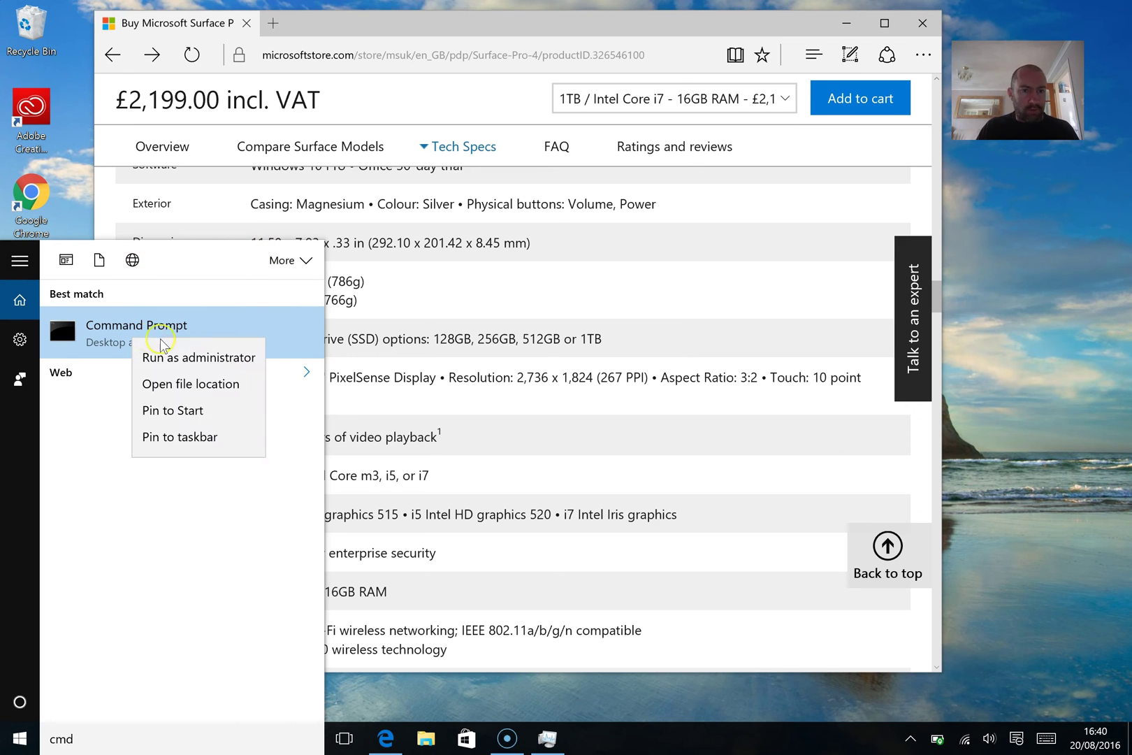
pyautogui.click(176, 355)
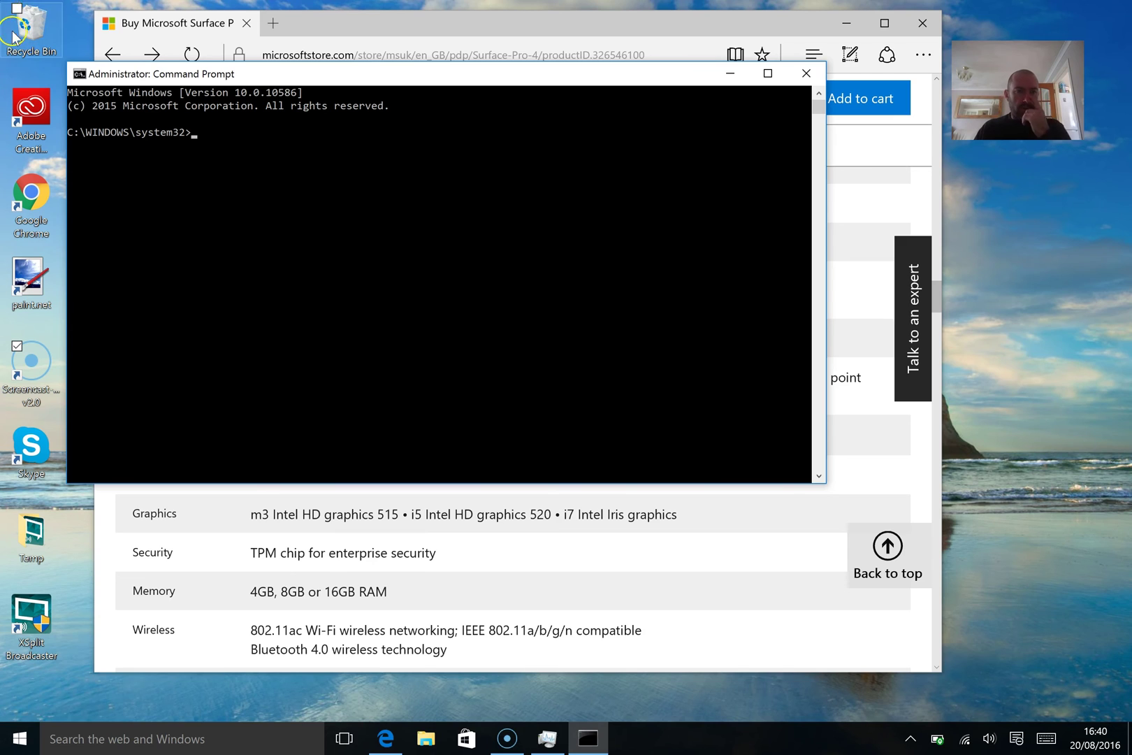
# Rerun the powercfg battery report to C:\battery_report.html, then close the administrator console
pyautogui.click(89, 112)
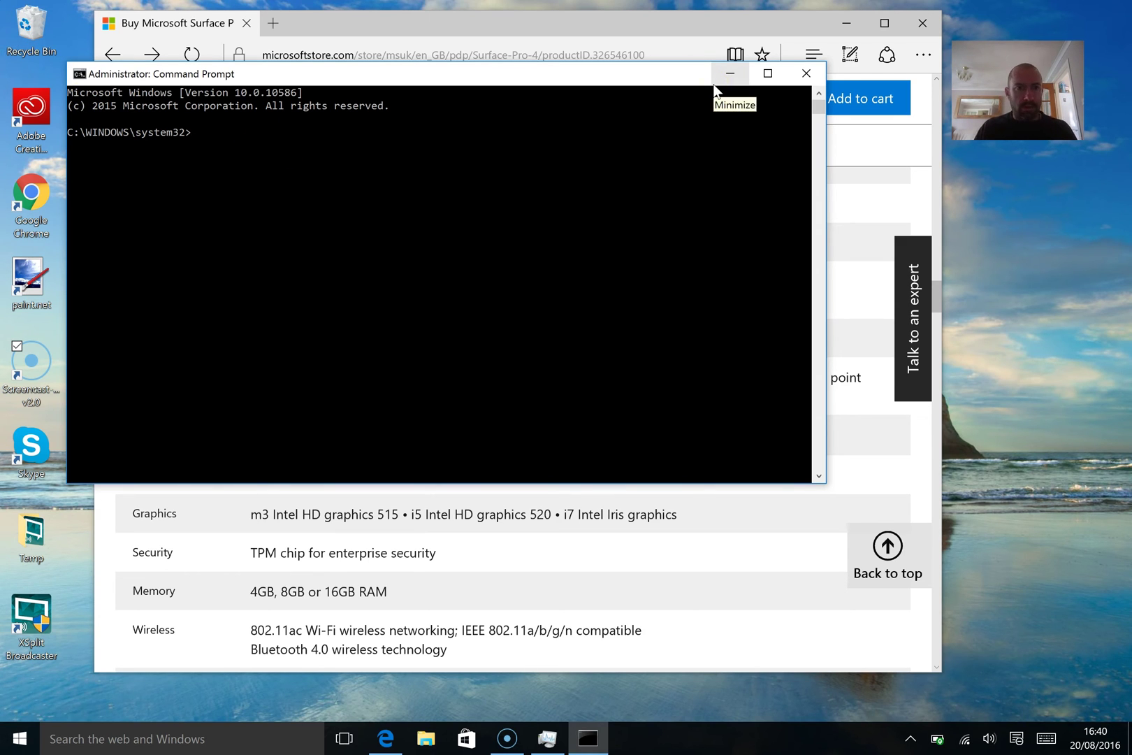
pyautogui.click(723, 109)
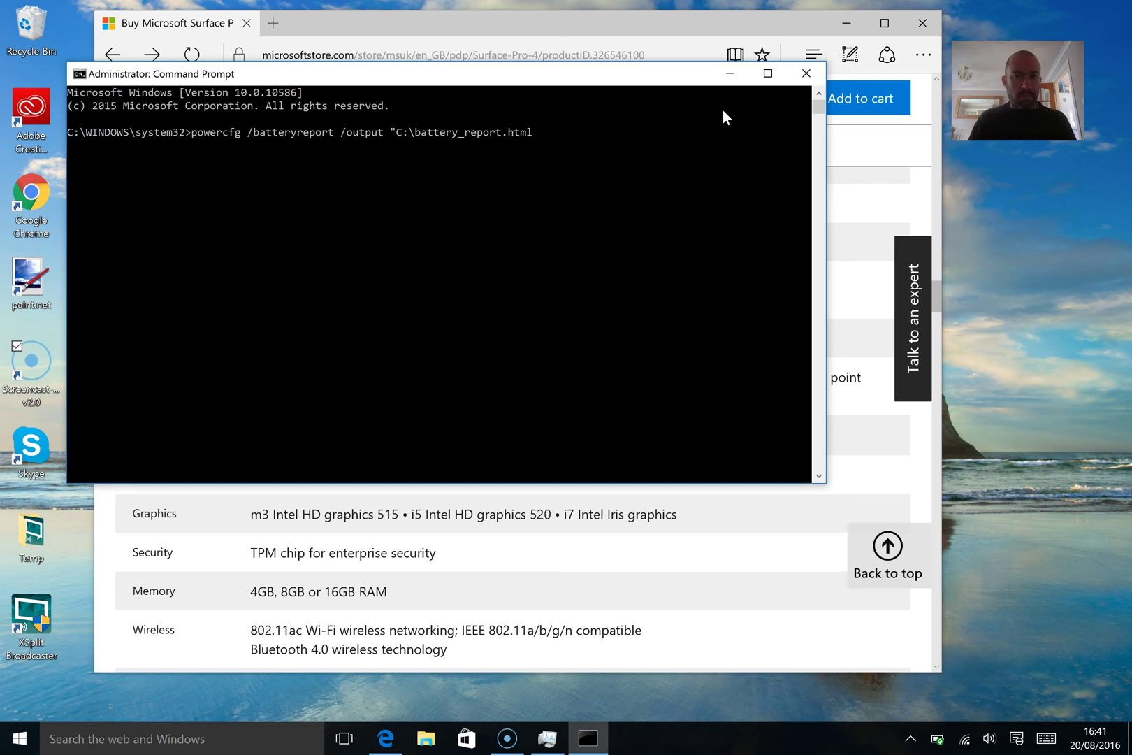
pyautogui.press('Return')
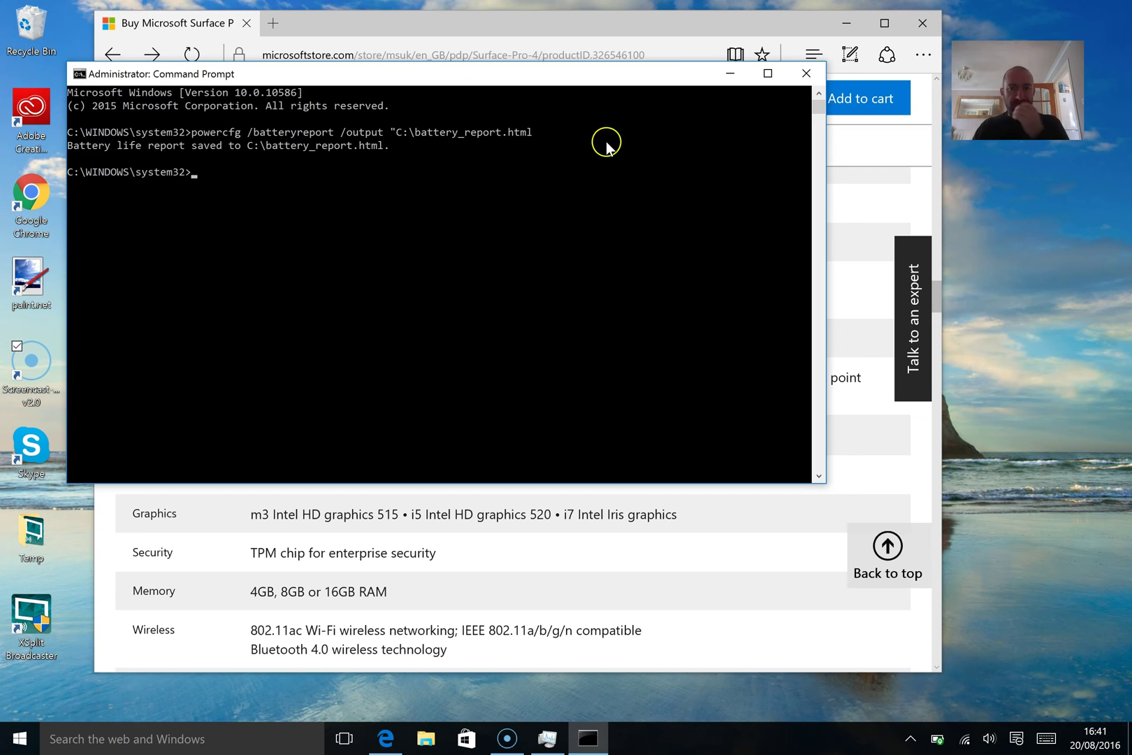
pyautogui.click(809, 73)
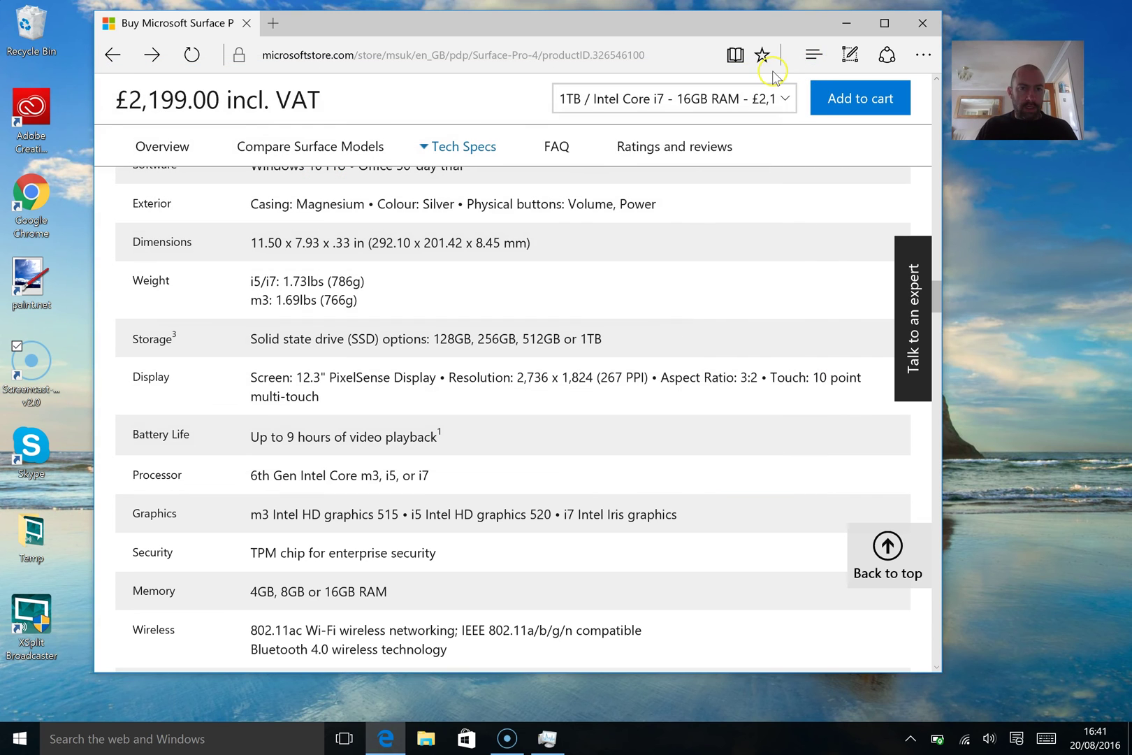
# Close the store page and show This PC in File Explorer
pyautogui.click(921, 23)
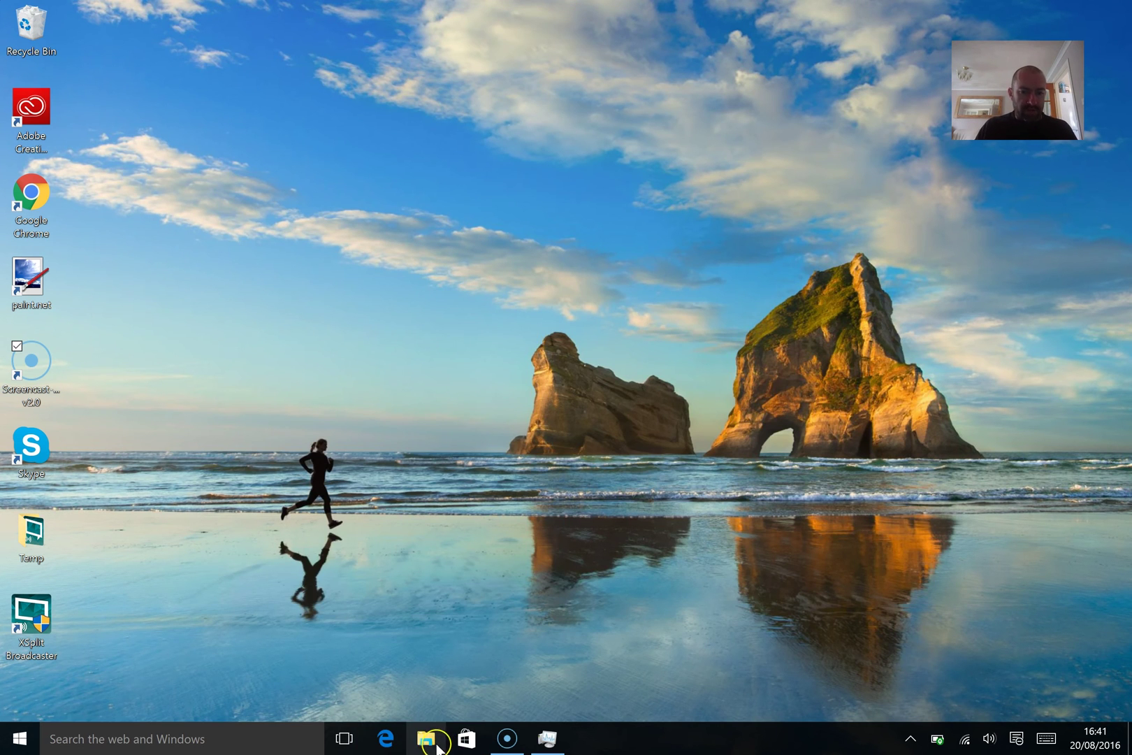
pyautogui.click(423, 742)
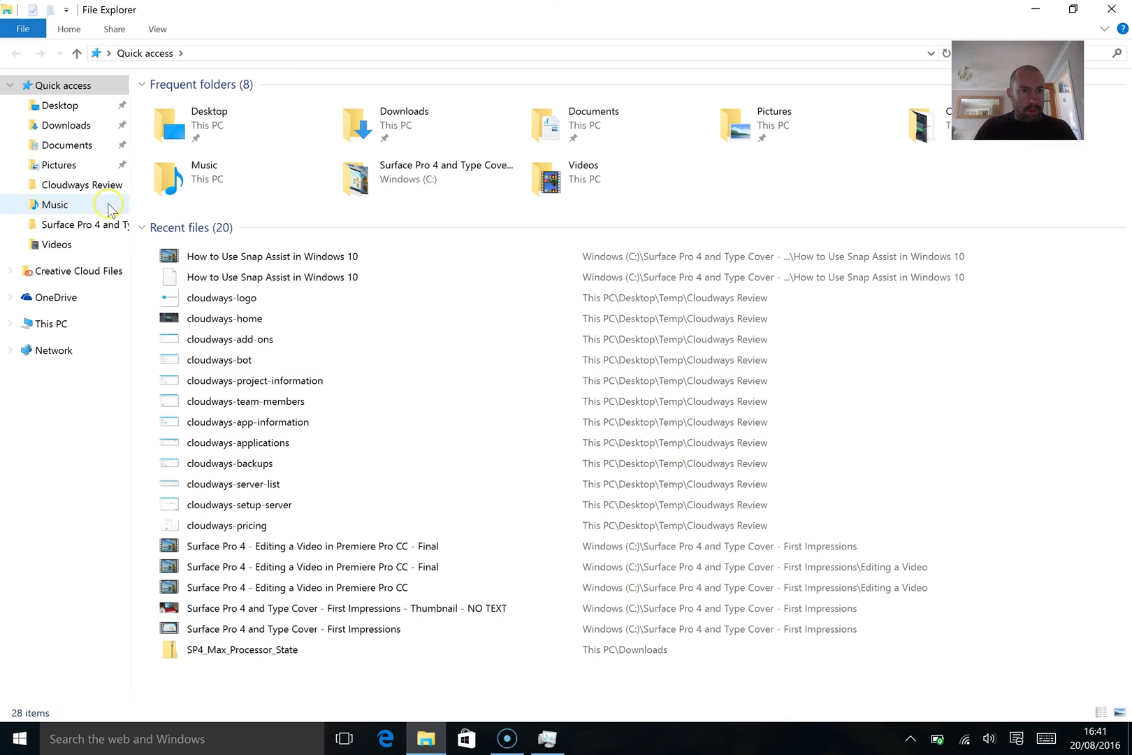
pyautogui.click(51, 323)
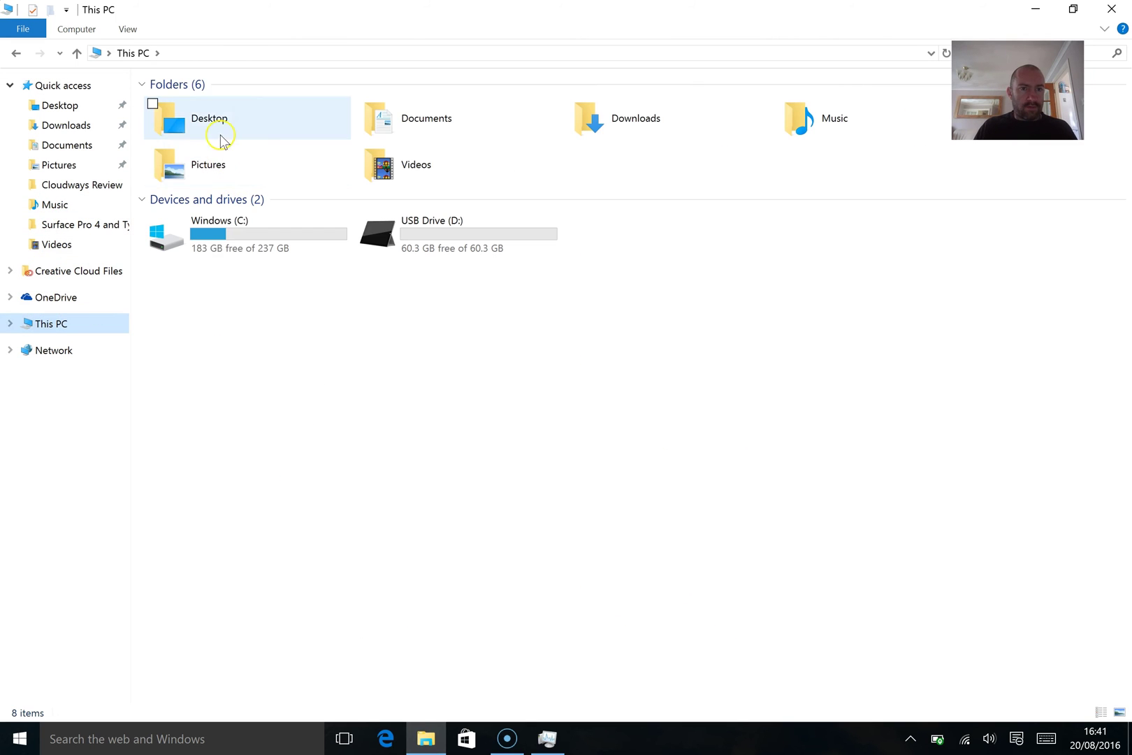
# Open battery_report from the Windows (C:) drive so it loads in Edge
pyautogui.click(224, 246)
pyautogui.doubleClick(223, 246)
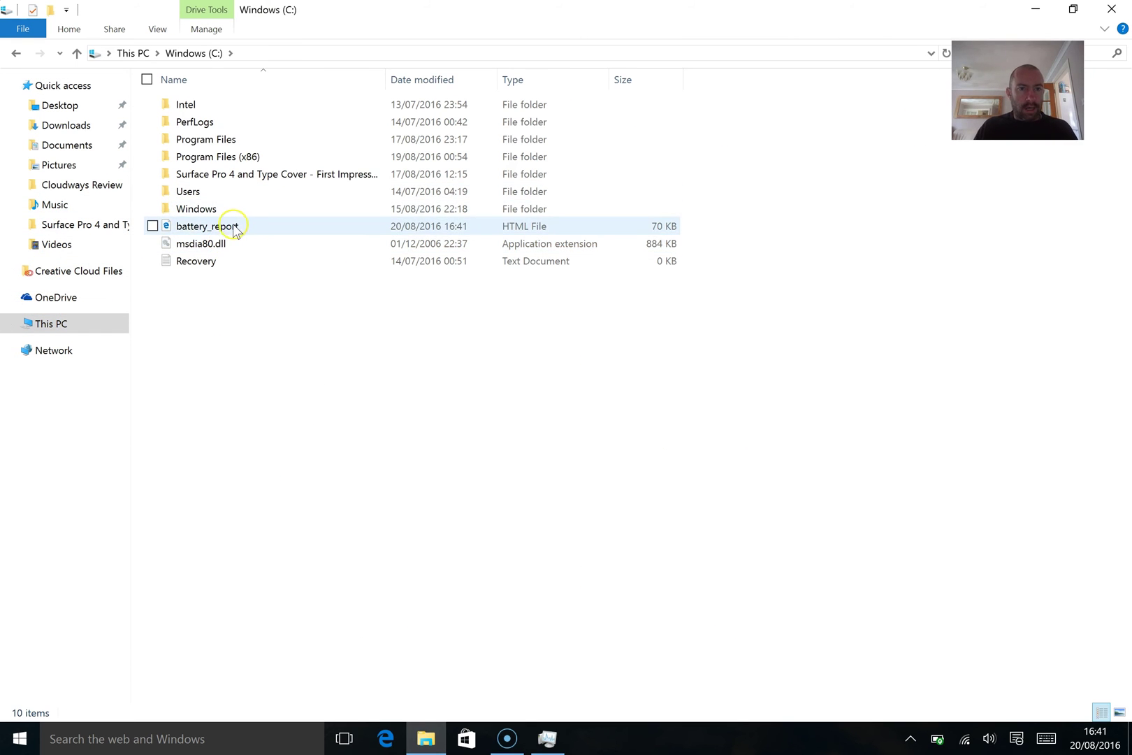
pyautogui.doubleClick(194, 227)
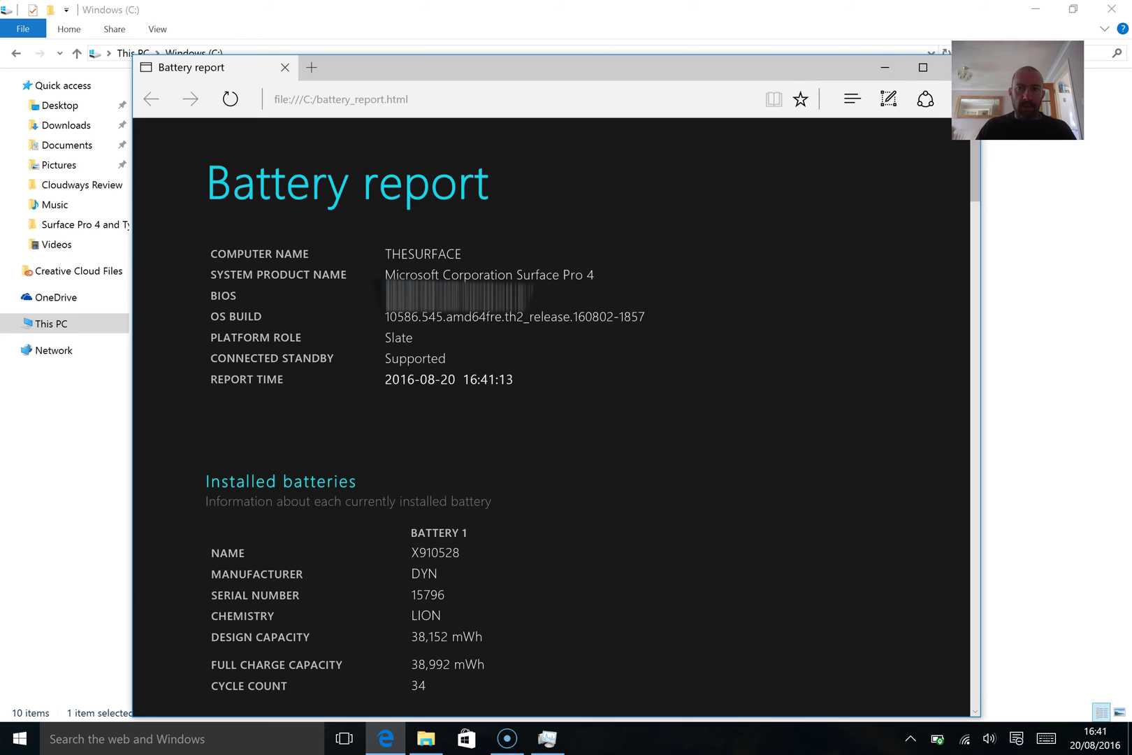
# Maximize the battery report and scroll through its installed battery details
pyautogui.click(923, 67)
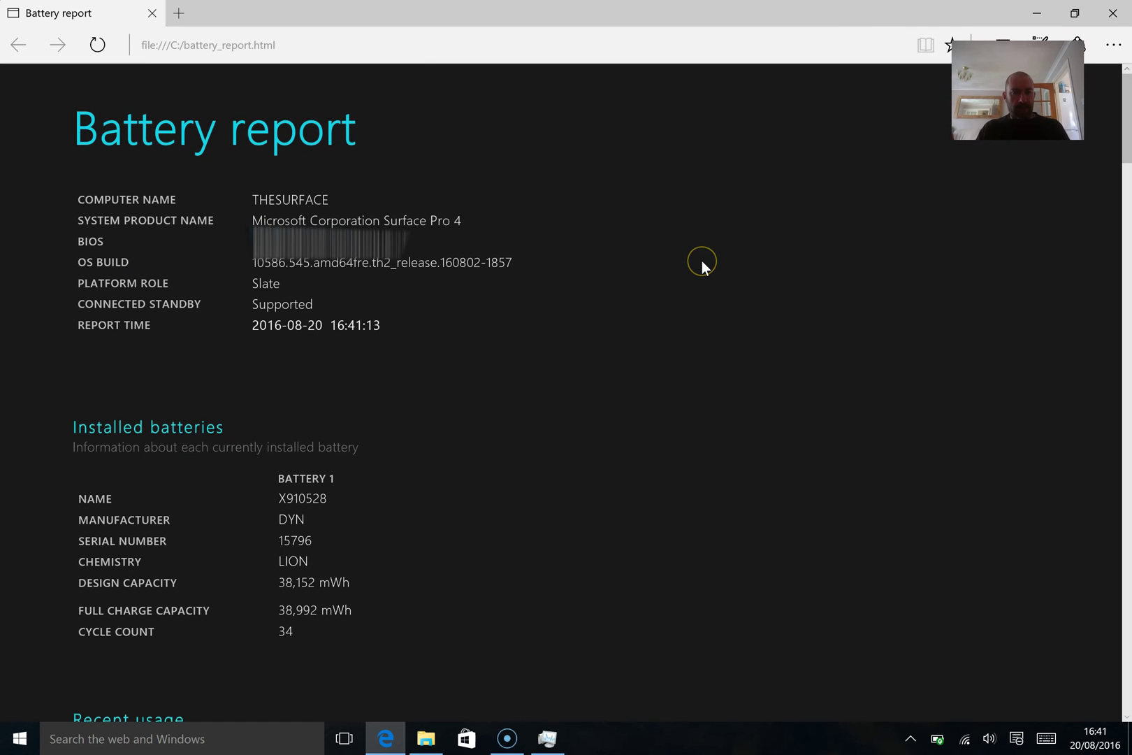
pyautogui.scroll(-3, 553, 389)
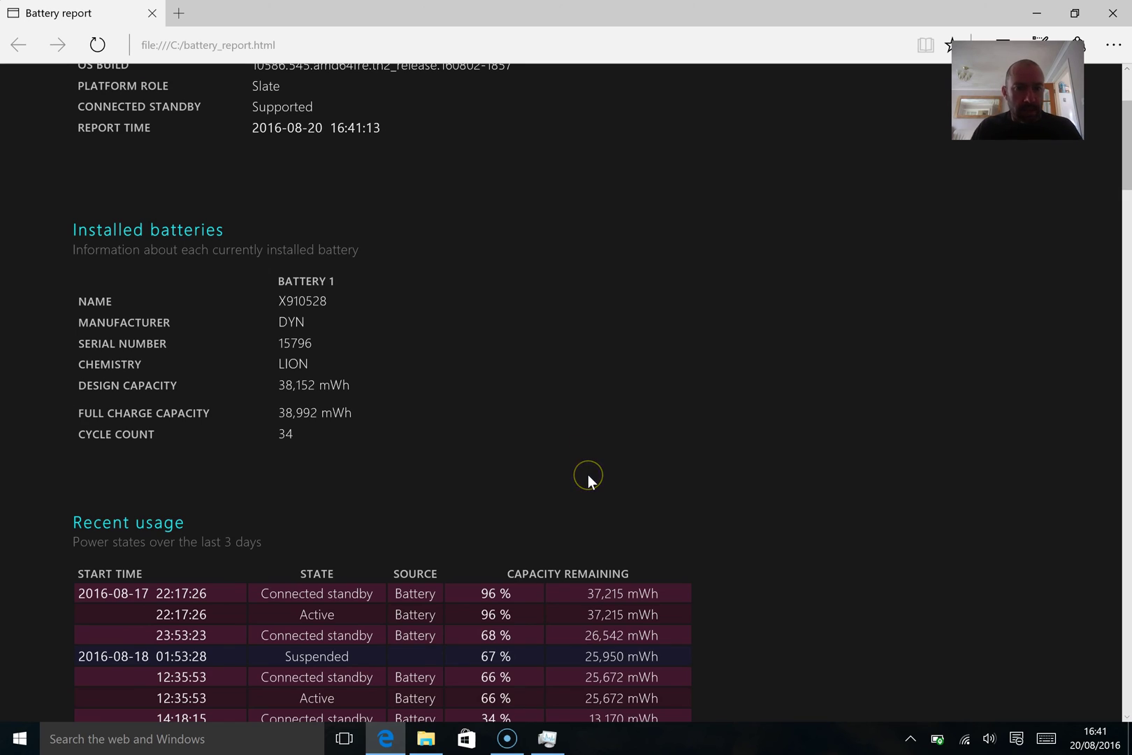
pyautogui.scroll(-10, 587, 474)
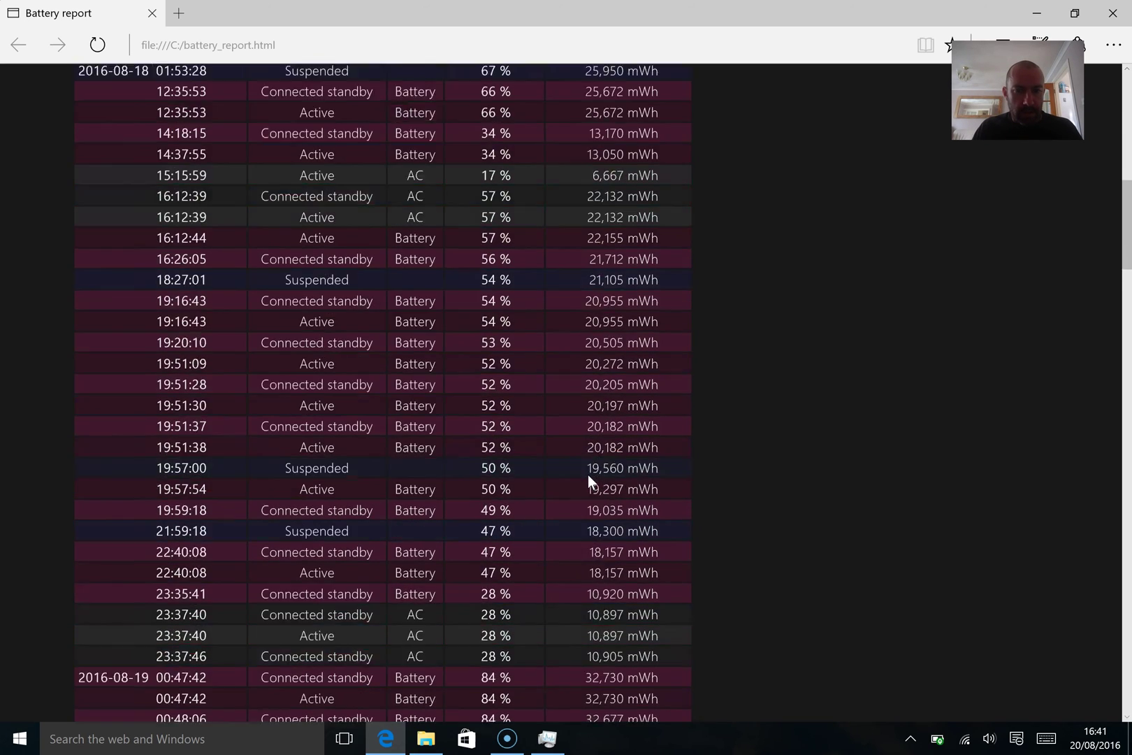
pyautogui.scroll(9, 588, 476)
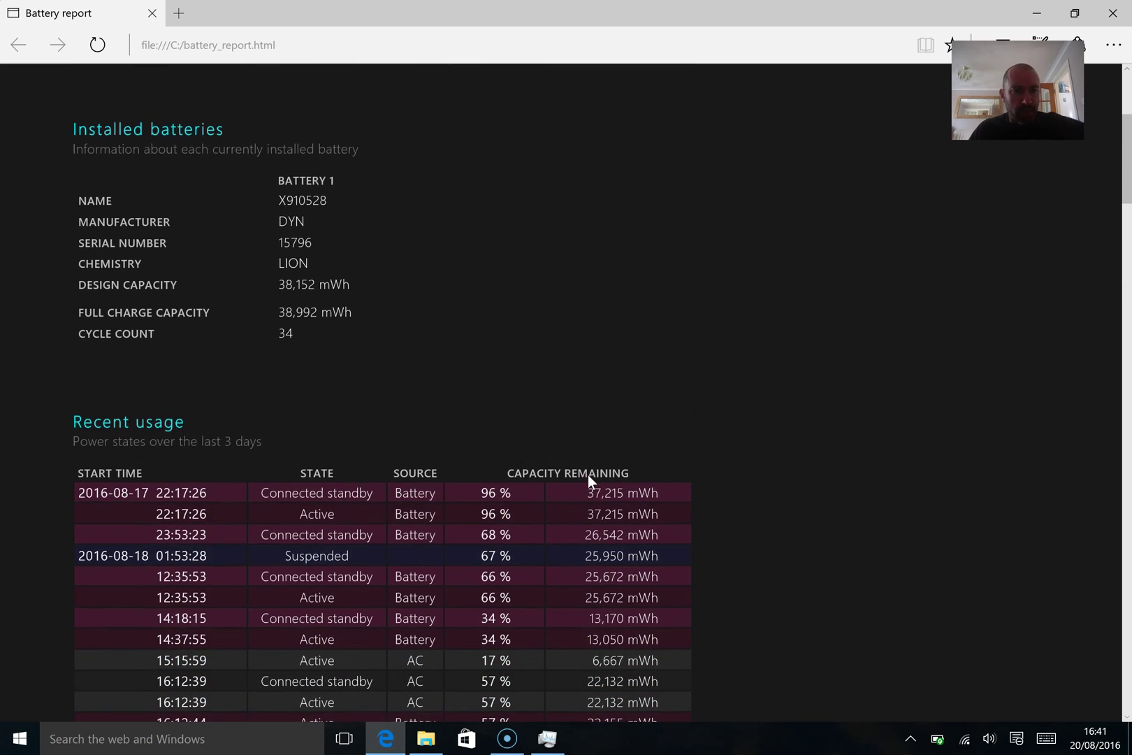
pyautogui.scroll(-4, 496, 439)
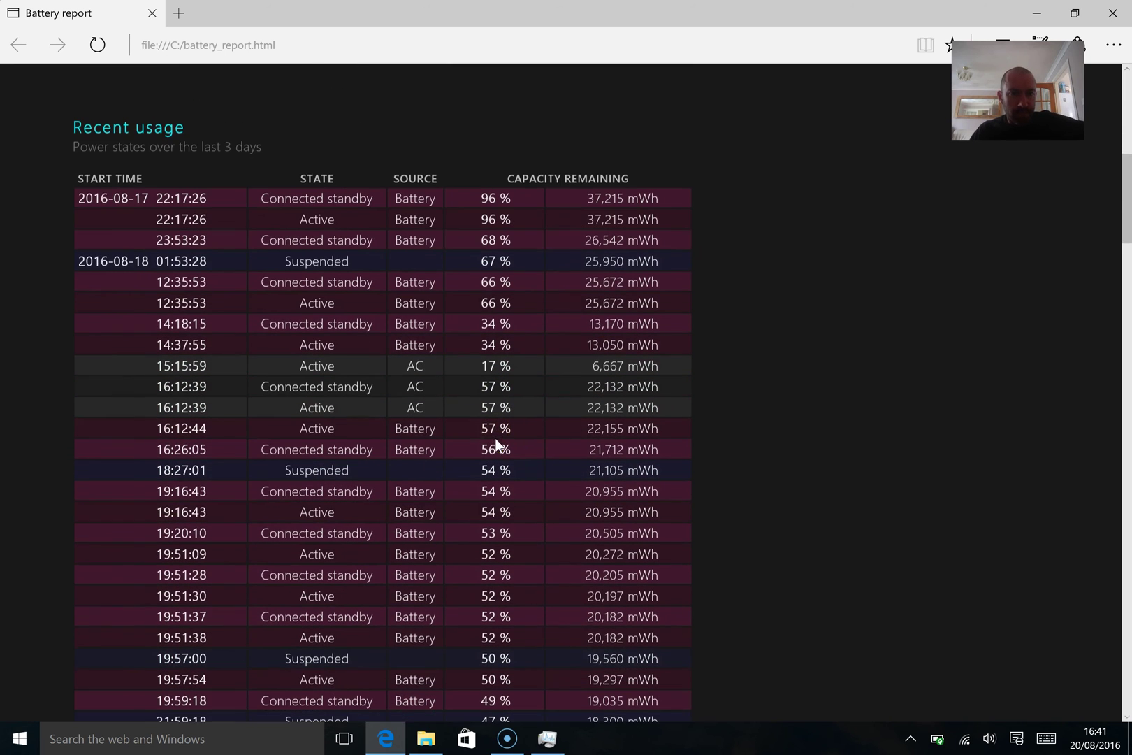
pyautogui.scroll(2, 496, 440)
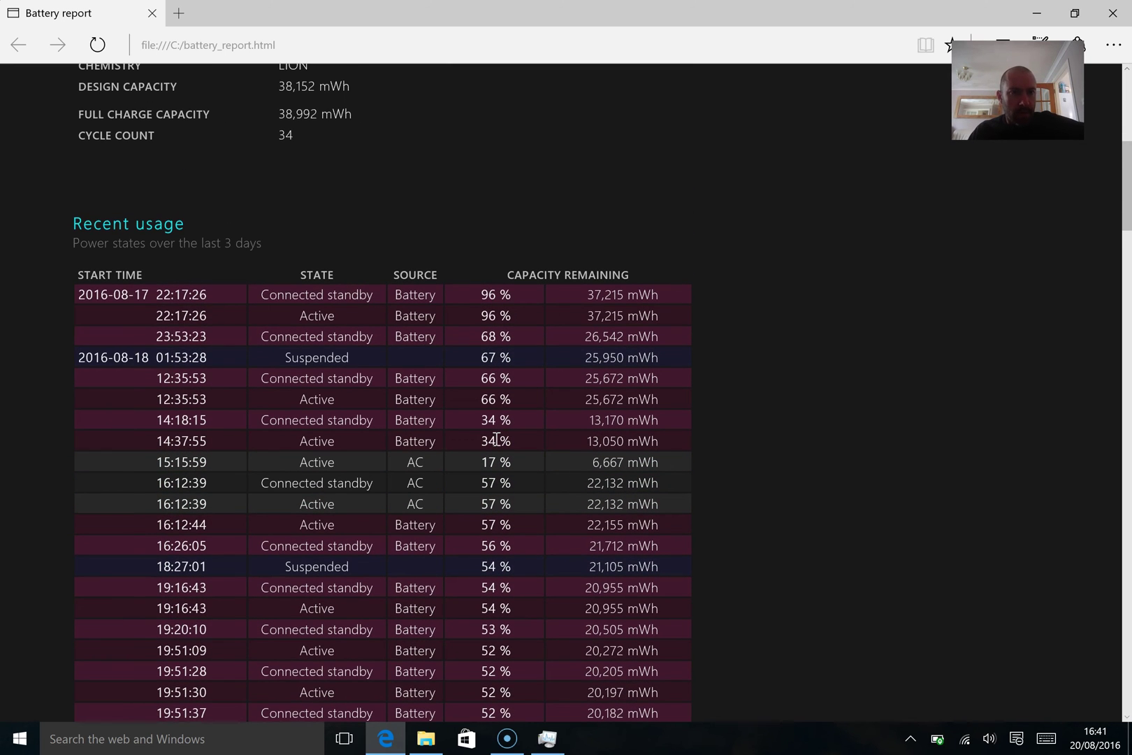
# Select the 38,152 Design capacity value, then move down to the energy drained table
pyautogui.doubleClick(283, 88)
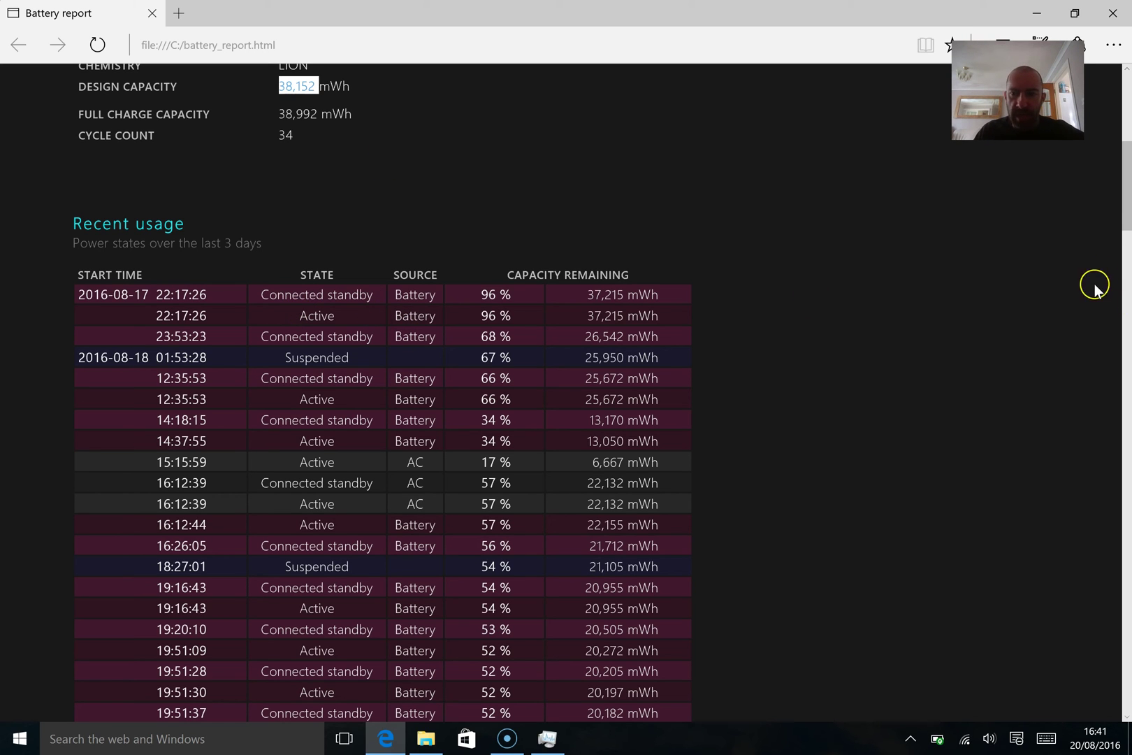
pyautogui.scroll(-1, 1121, 223)
pyautogui.moveTo(1125, 228); pyautogui.dragTo(1125, 236)
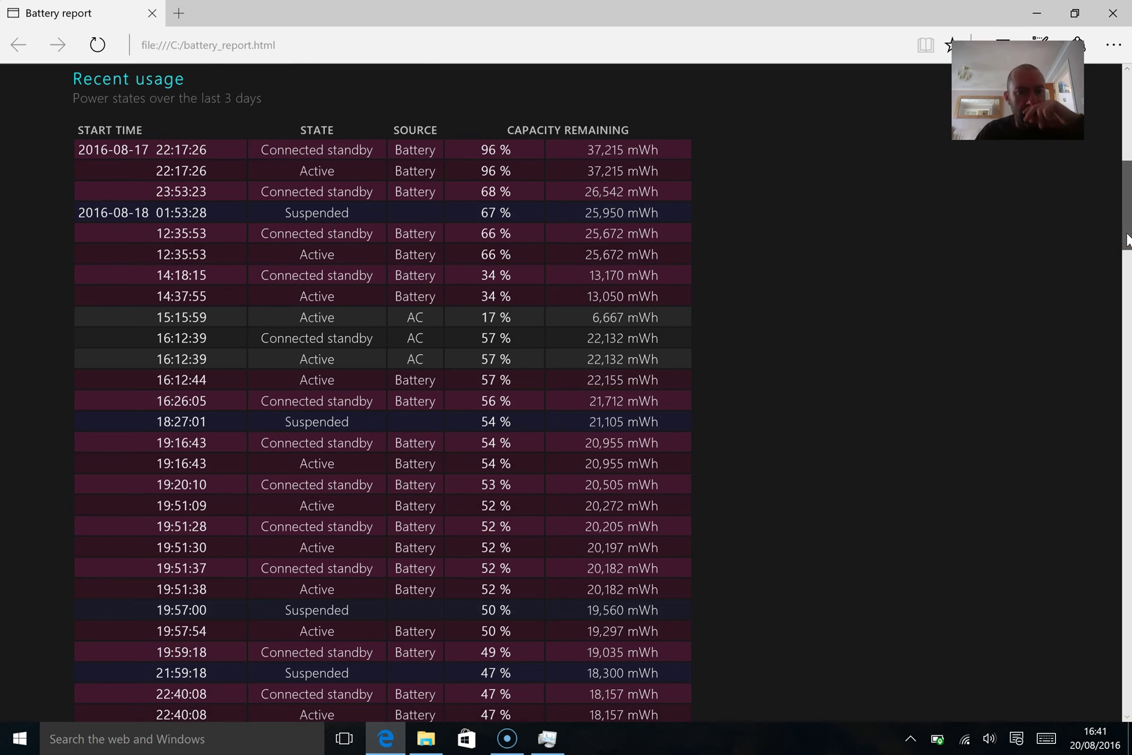
pyautogui.moveTo(1126, 239); pyautogui.dragTo(1126, 240)
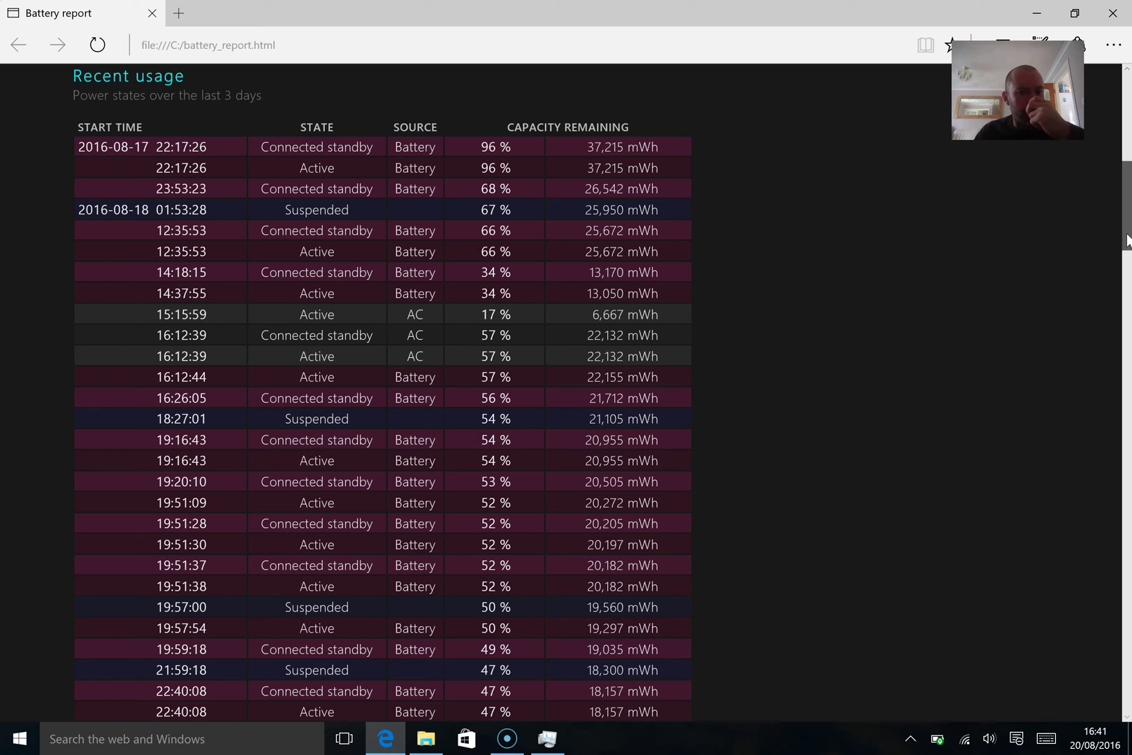
pyautogui.moveTo(1126, 239); pyautogui.dragTo(1125, 447)
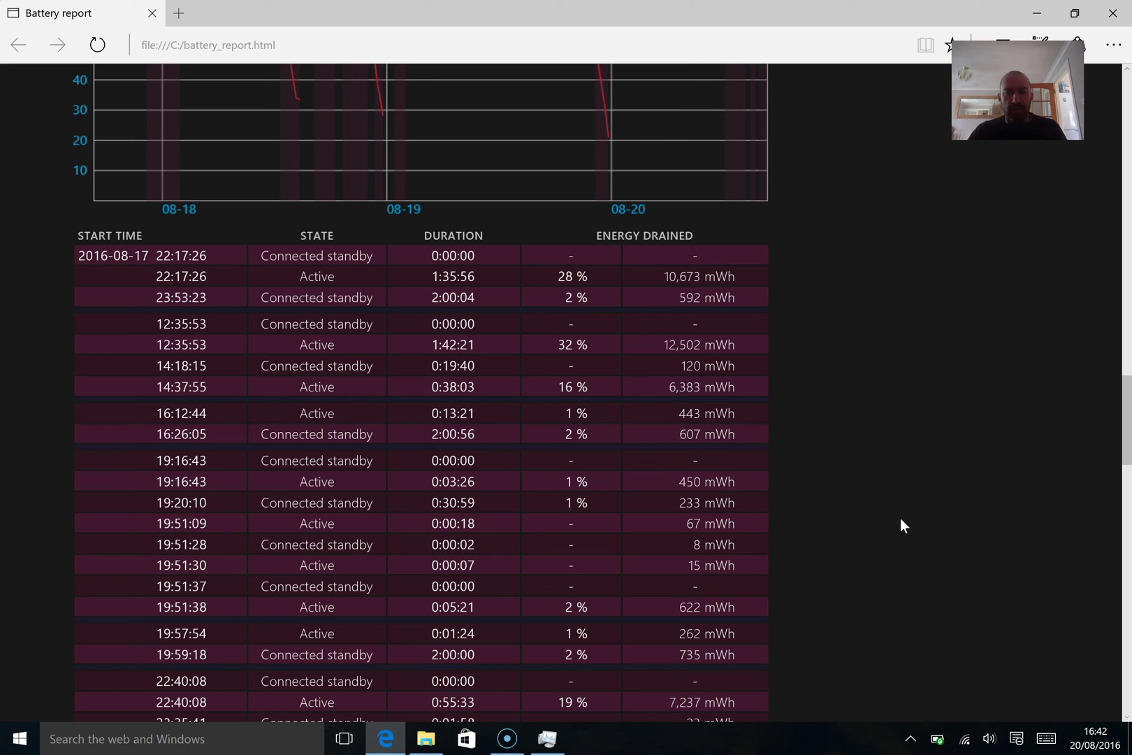
# Return to Recent usage and highlight the 57 % and 22,132 mWh values at 16:12:39
pyautogui.click(942, 441)
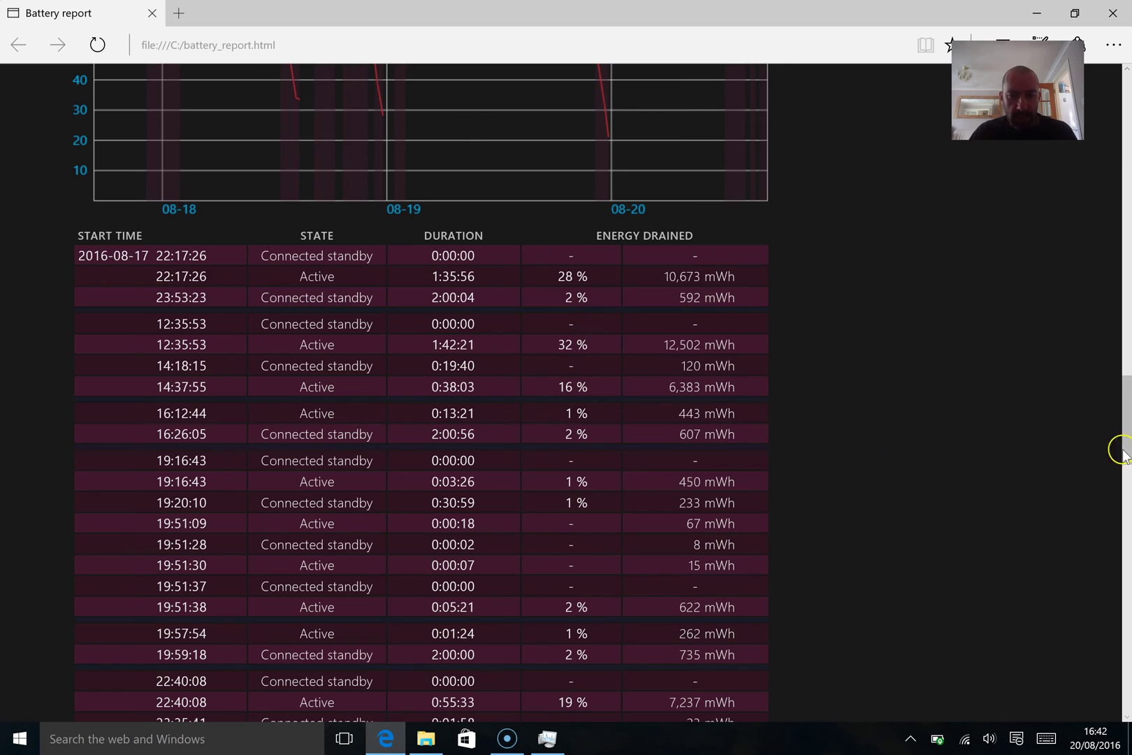
pyautogui.moveTo(1122, 412); pyautogui.dragTo(1124, 210)
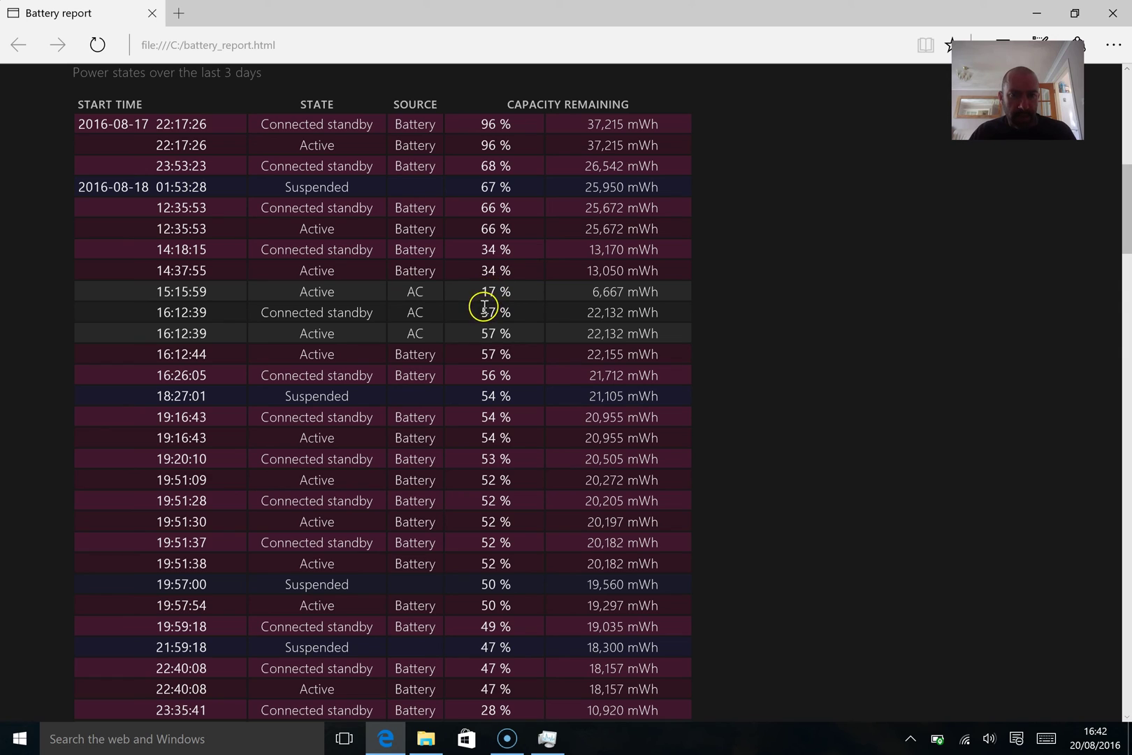
pyautogui.moveTo(477, 313); pyautogui.dragTo(512, 314)
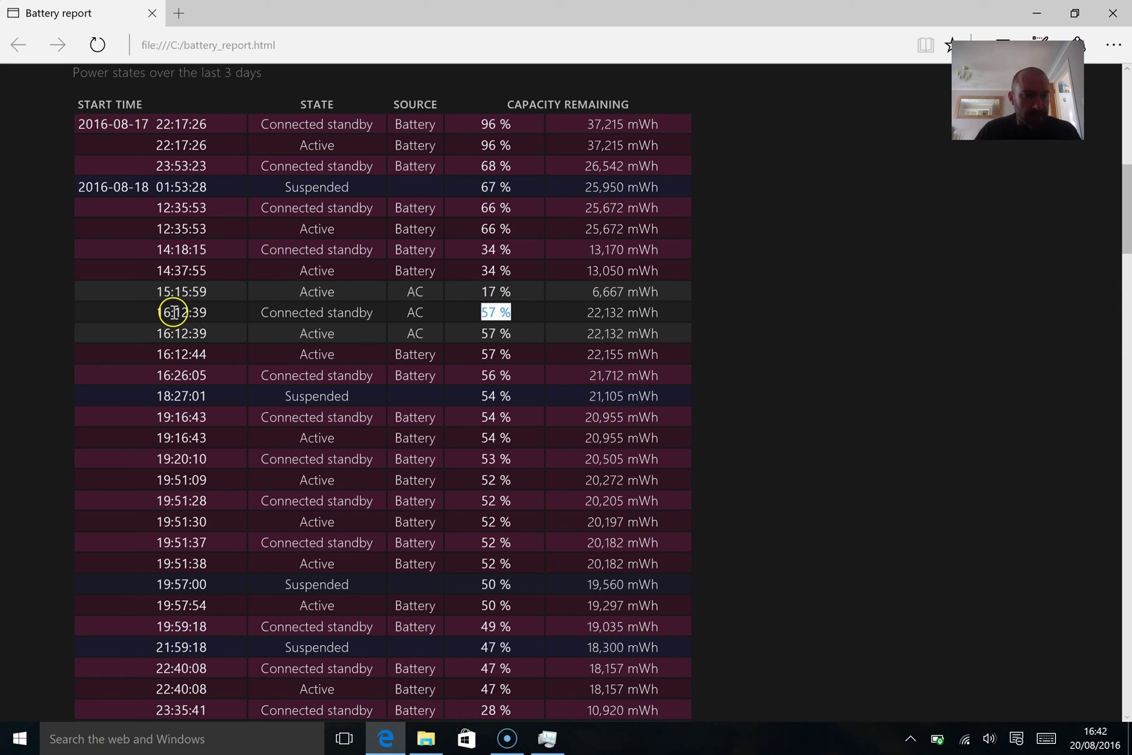
pyautogui.click(520, 303)
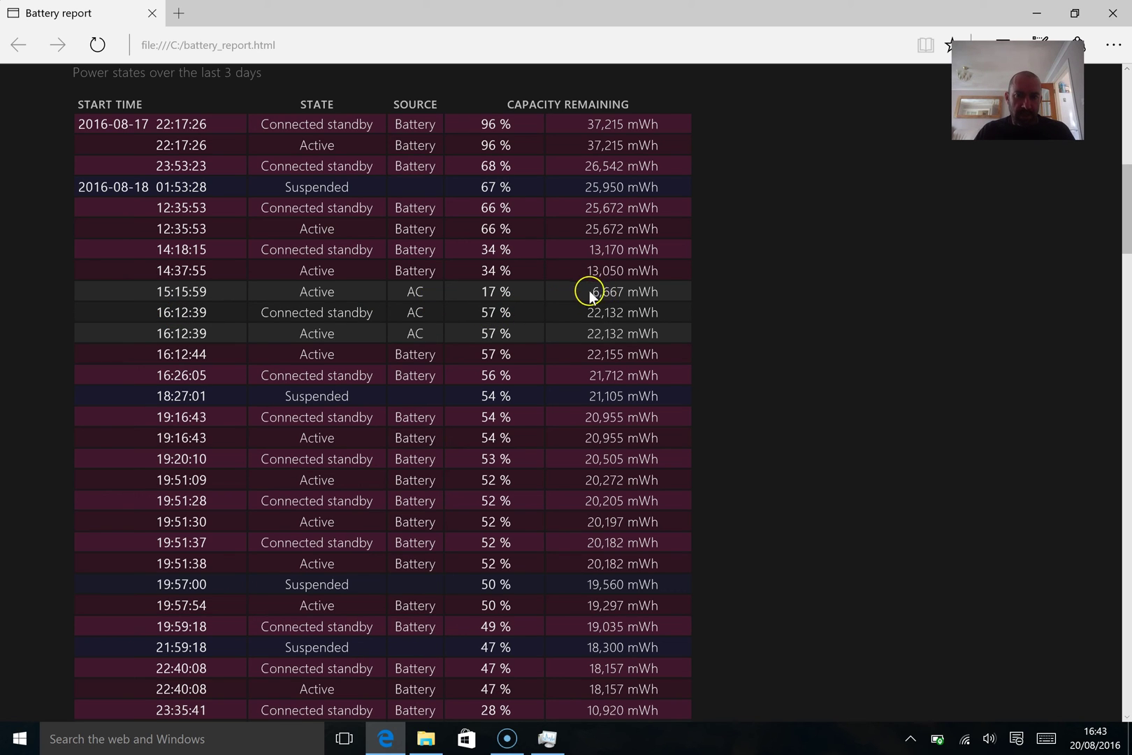
pyautogui.moveTo(591, 291); pyautogui.dragTo(625, 314)
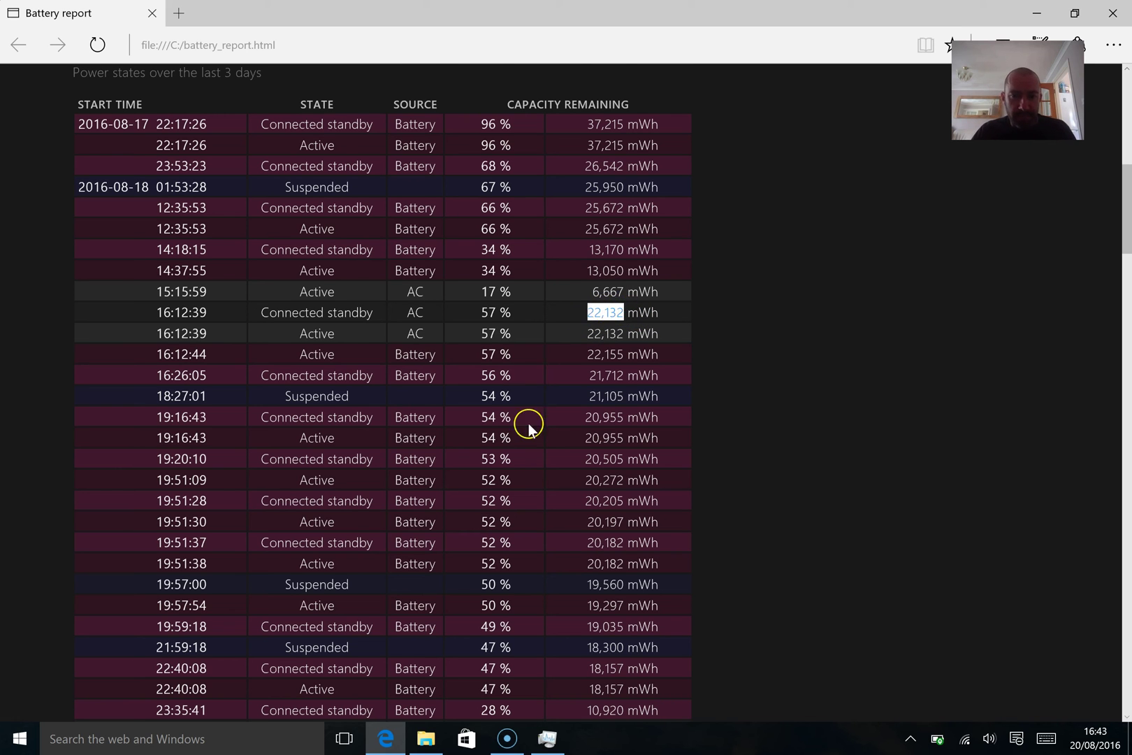
# Highlight the 55 % value at 01:59:43, then move down to Battery life estimates
pyautogui.scroll(-5, 525, 464)
pyautogui.scroll(-3, 559, 451)
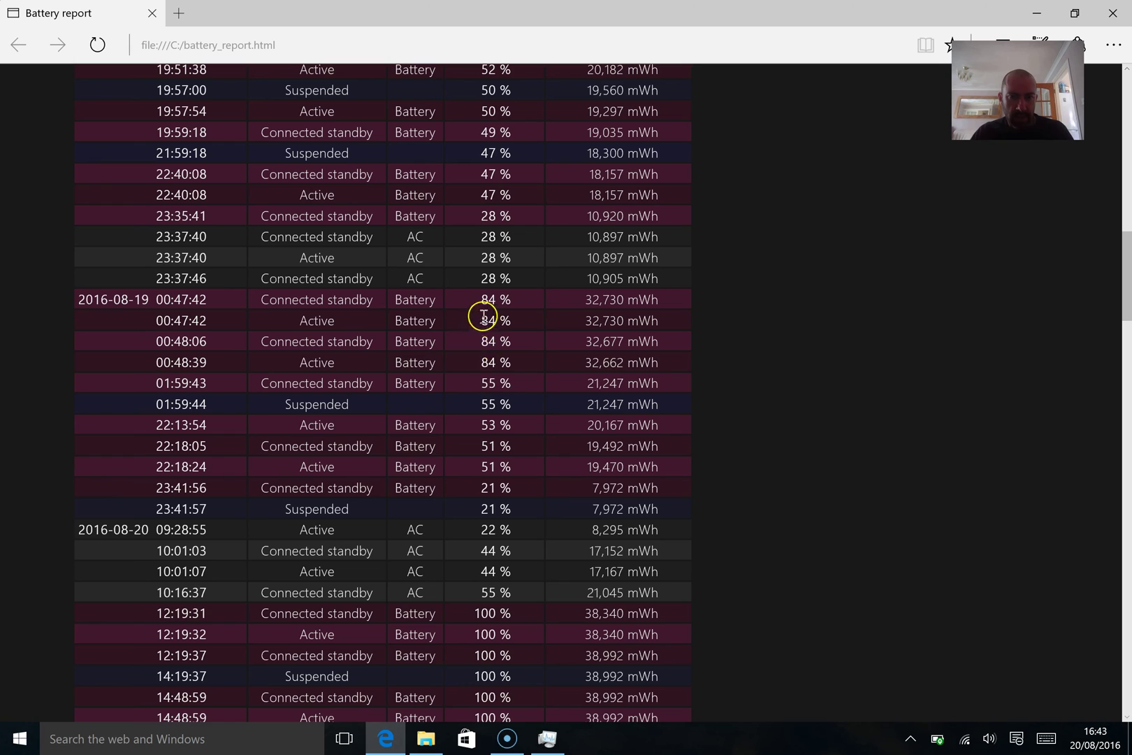
pyautogui.moveTo(484, 360); pyautogui.dragTo(502, 387)
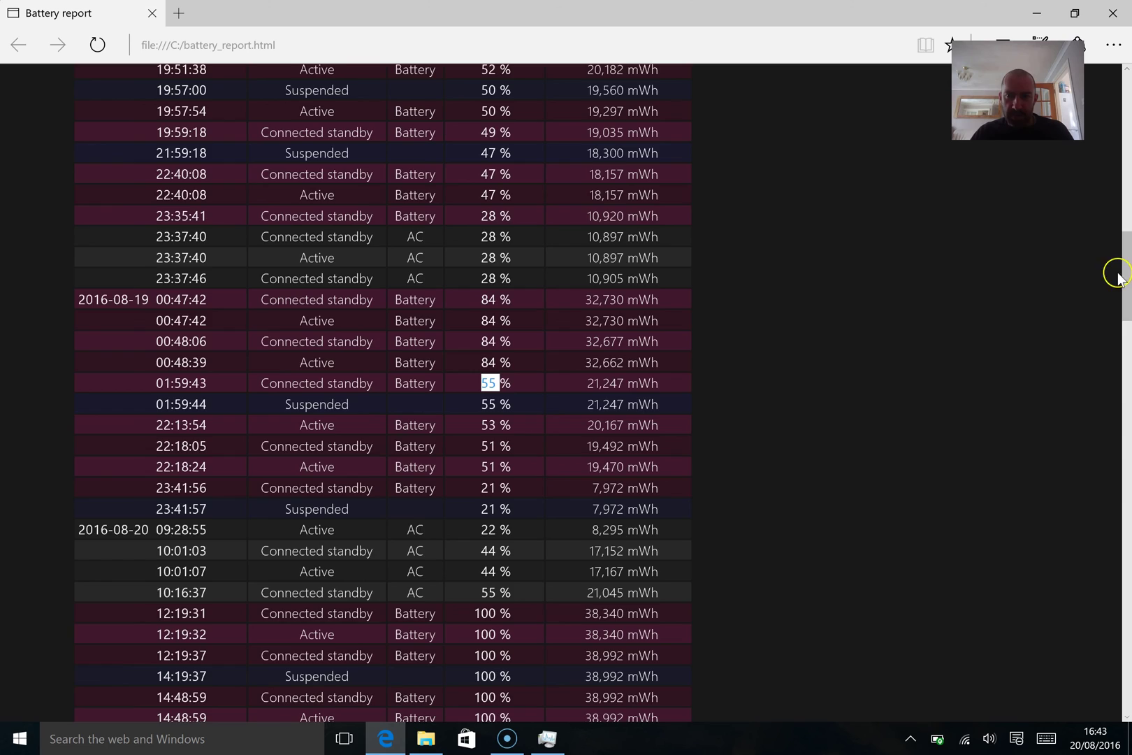
pyautogui.moveTo(1120, 273); pyautogui.dragTo(1125, 656)
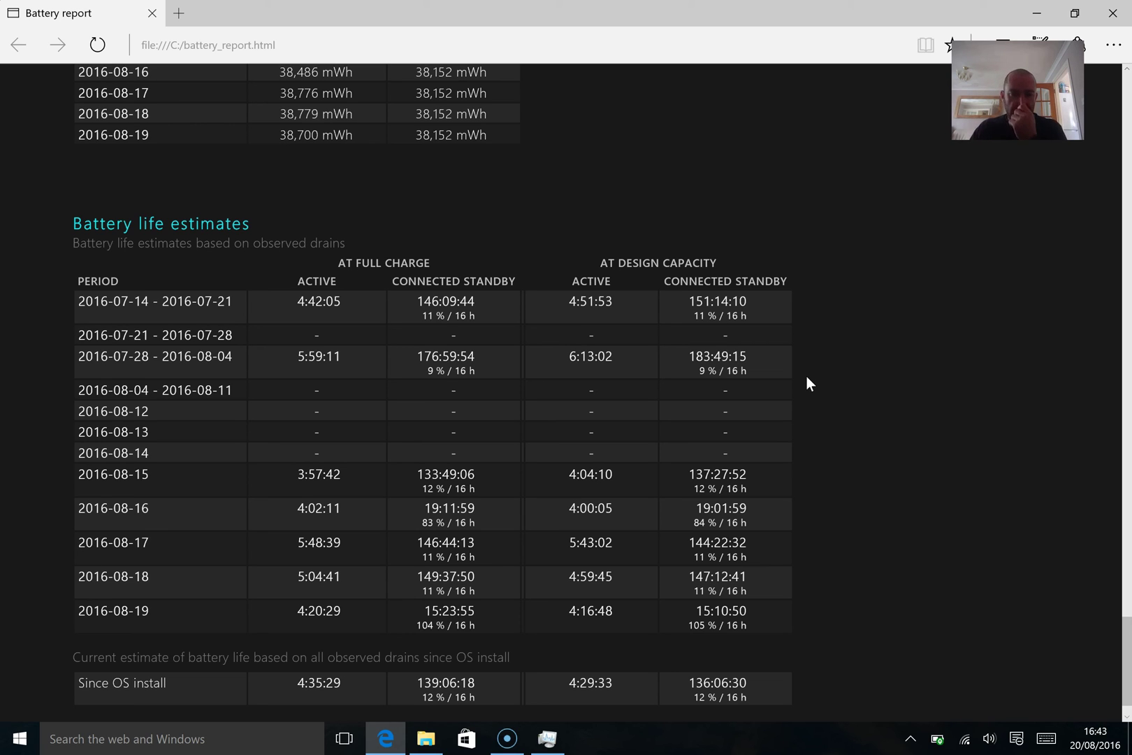
pyautogui.click(807, 362)
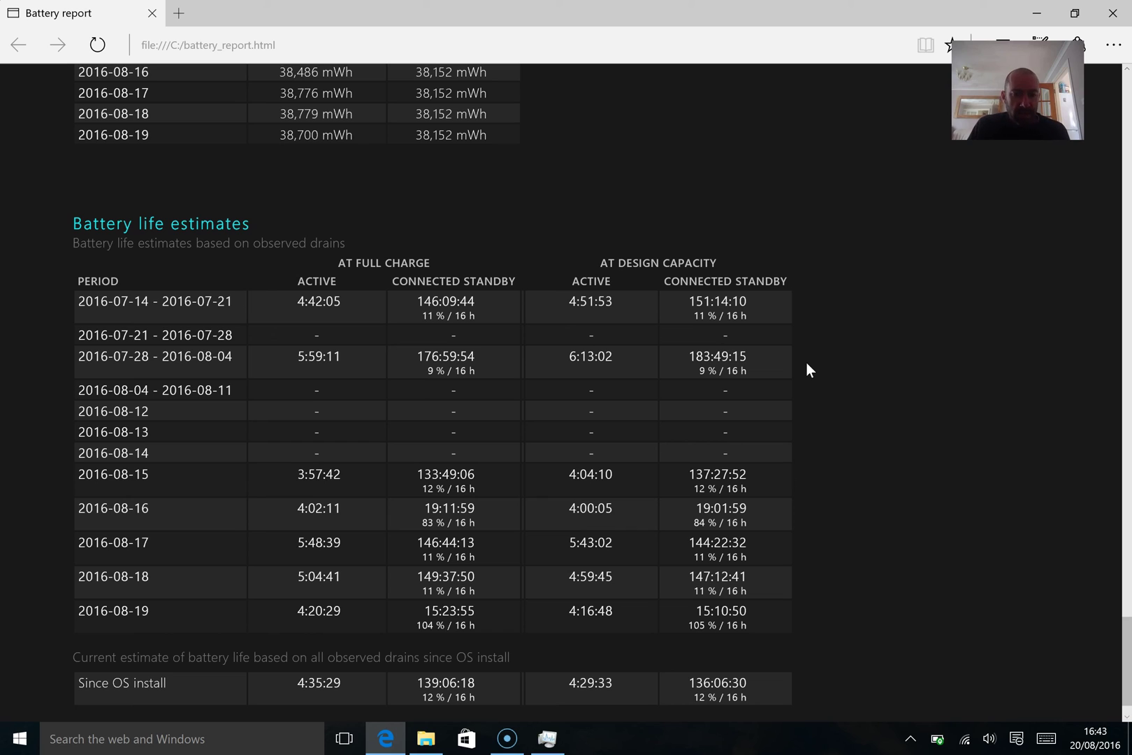
pyautogui.moveTo(901, 415)
pyautogui.mouseDown()
pyautogui.moveTo(882, 430)
pyautogui.moveTo(875, 412)
pyautogui.mouseUp()
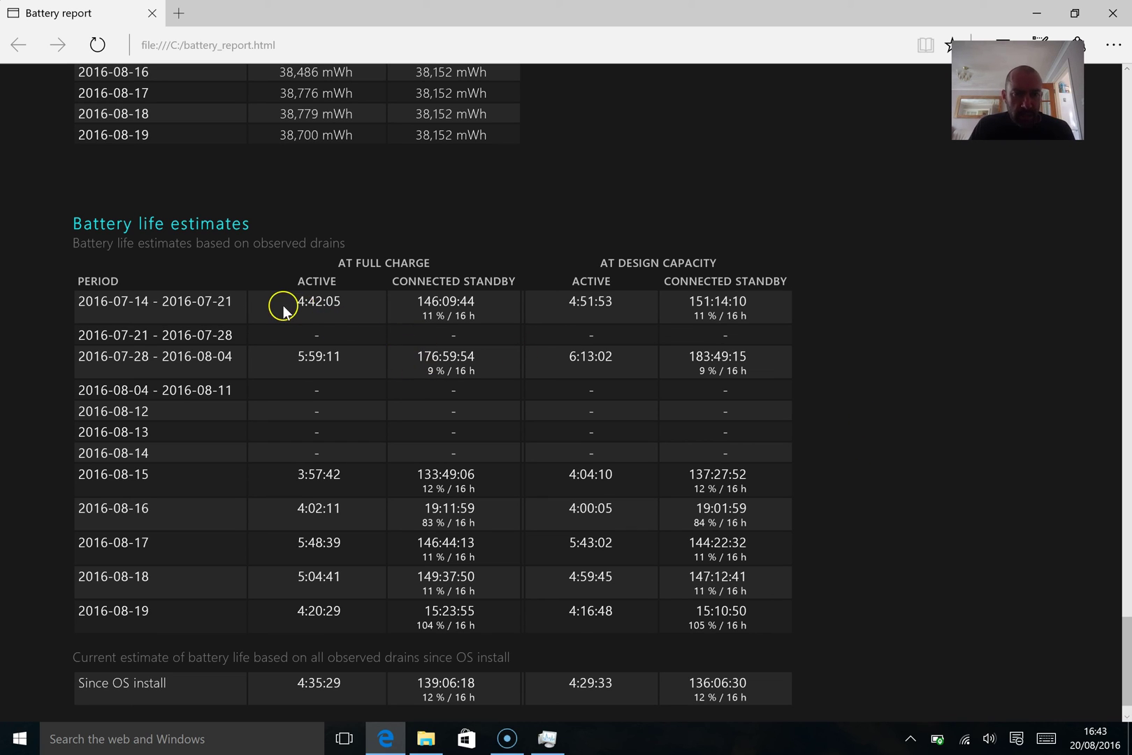
pyautogui.moveTo(280, 305); pyautogui.dragTo(316, 313)
pyautogui.click(346, 313)
pyautogui.moveTo(341, 357); pyautogui.dragTo(289, 356)
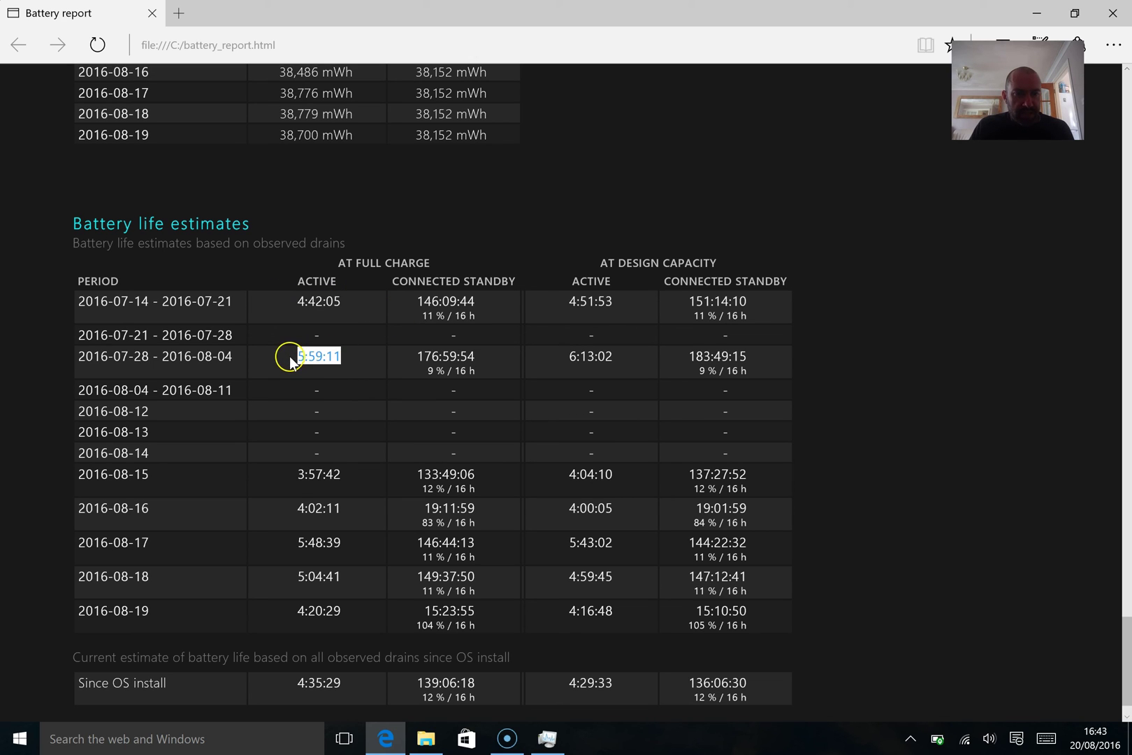
pyautogui.scroll(-1, 346, 358)
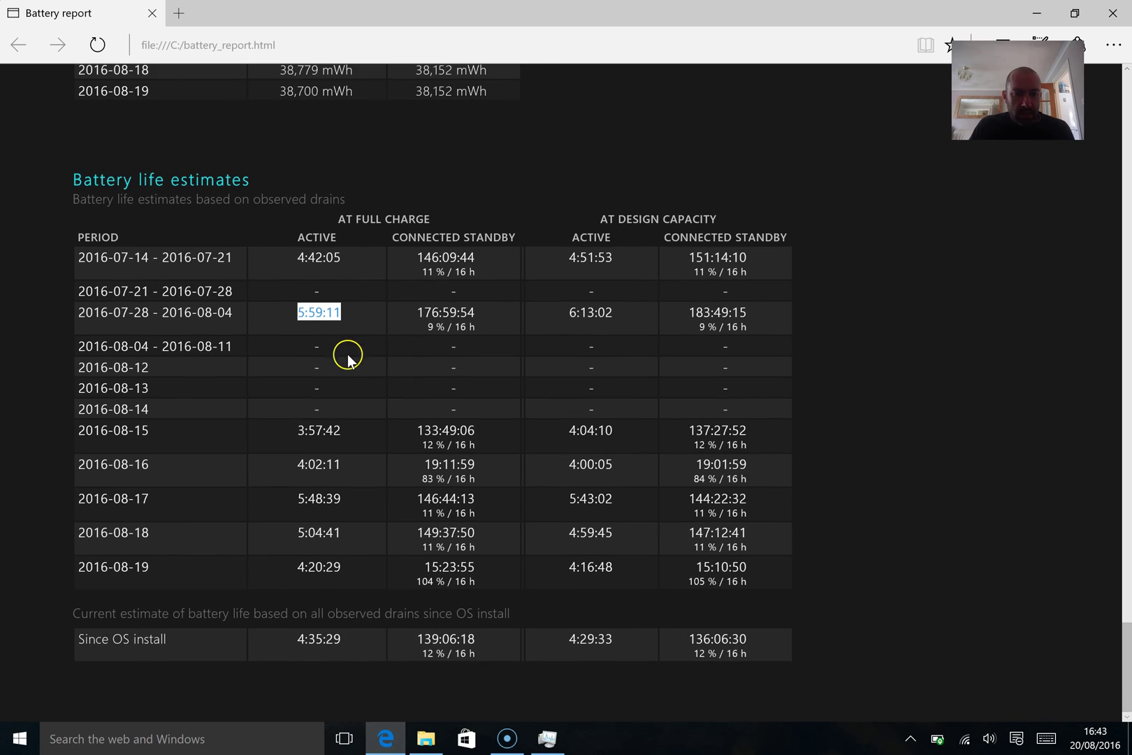
pyautogui.click(1016, 739)
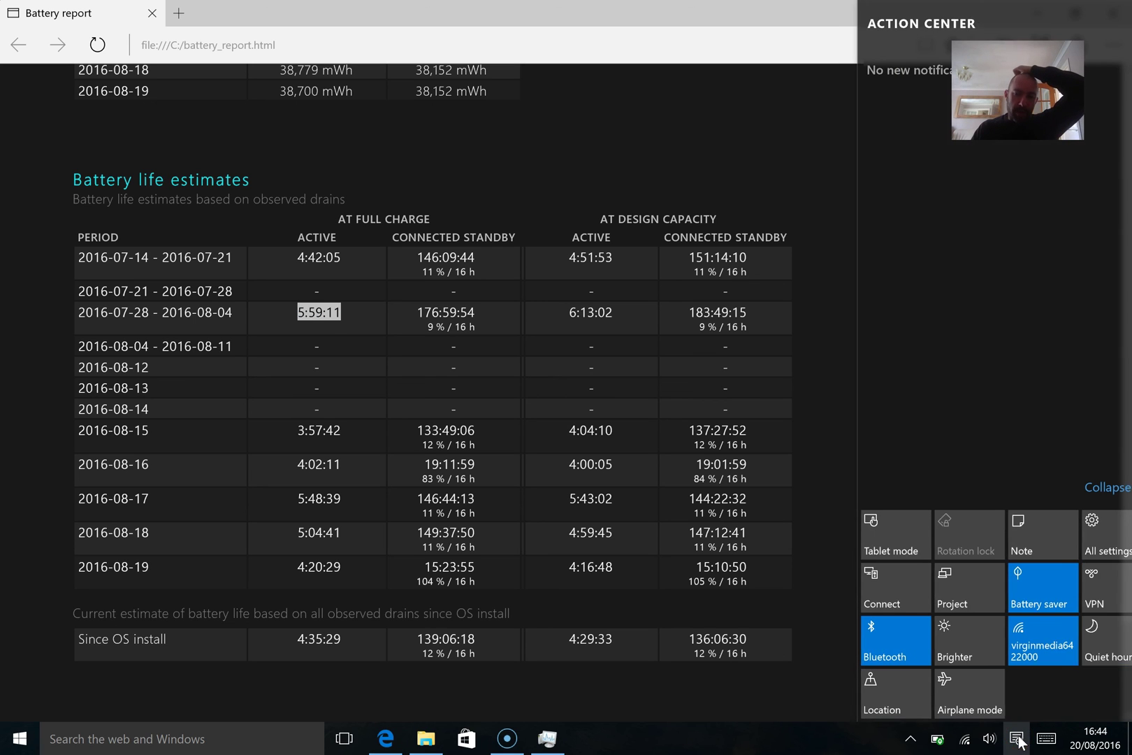
pyautogui.click(938, 741)
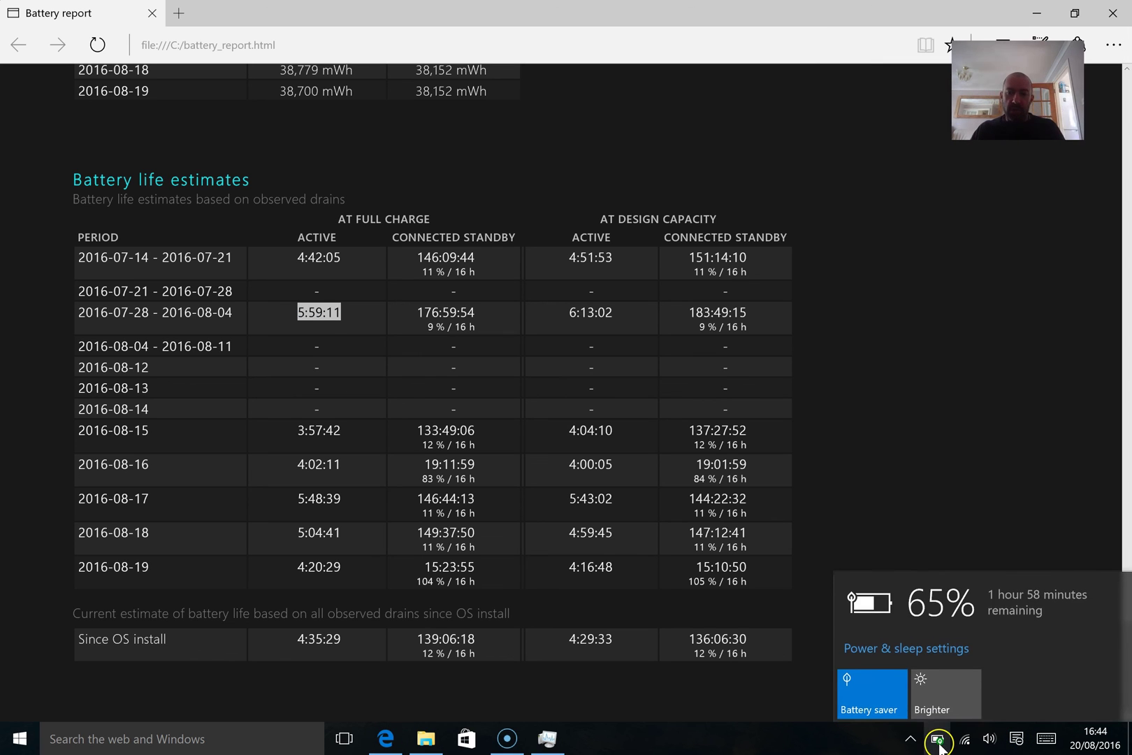
pyautogui.click(946, 403)
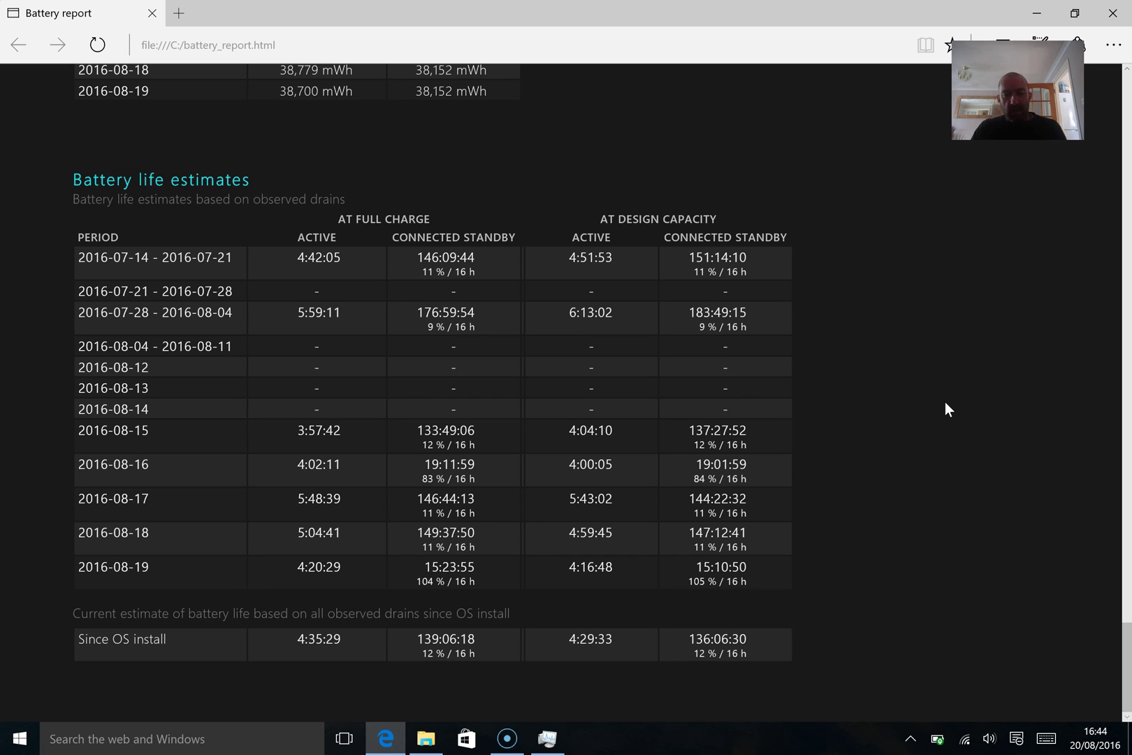
# Drag the report's scrollbar back to the top of the page
pyautogui.click(838, 500)
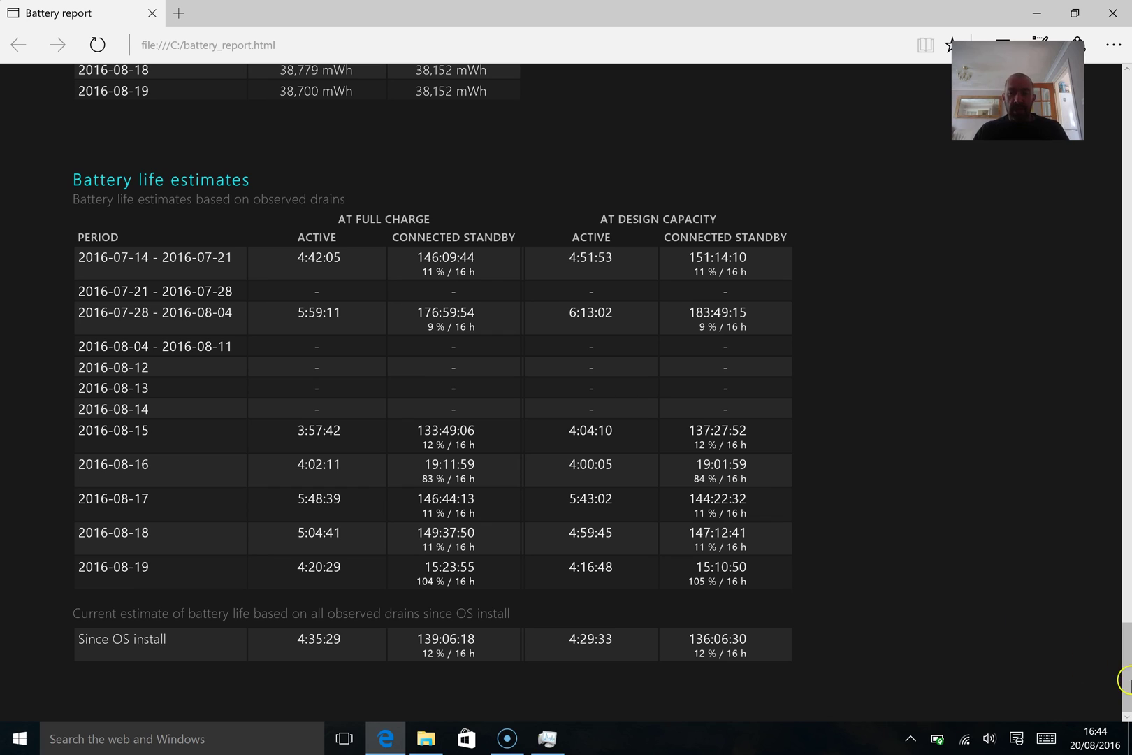
pyautogui.click(1120, 669)
pyautogui.click(1122, 665)
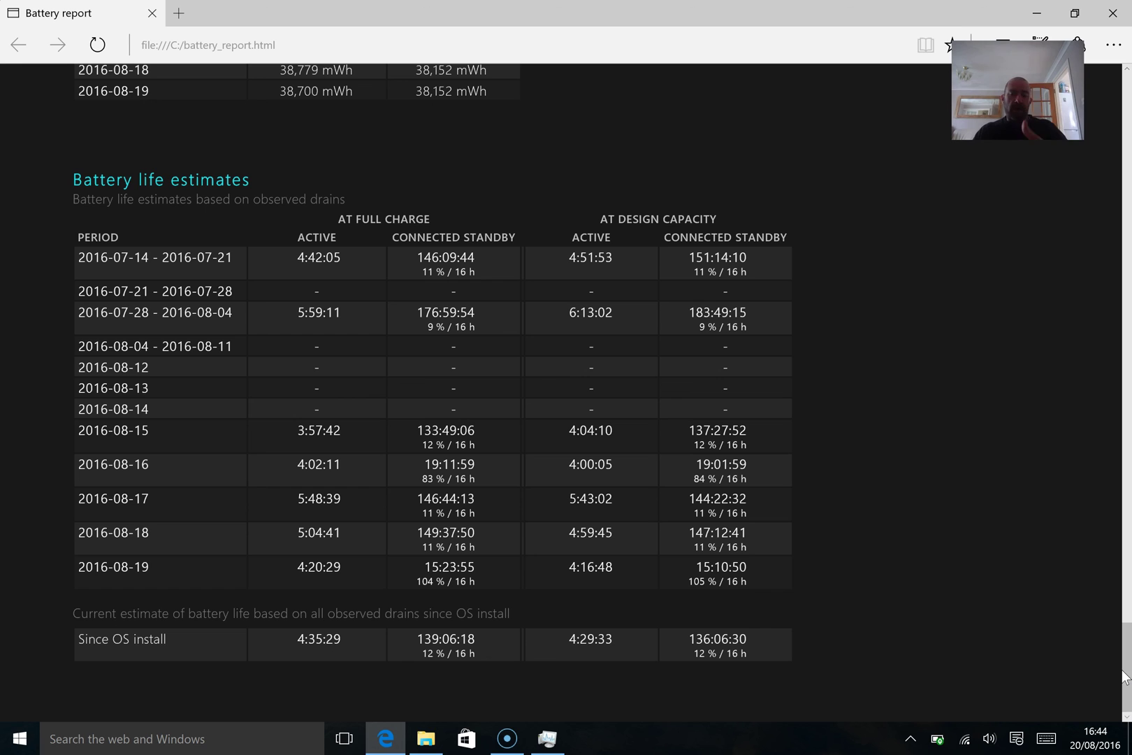
pyautogui.moveTo(1125, 671); pyautogui.dragTo(1127, 10)
# Restore the Edge window to a smaller size, move it up-left, and close File Explorer
pyautogui.click(1074, 13)
pyautogui.moveTo(683, 75); pyautogui.dragTo(601, 17)
pyautogui.click(1122, 17)
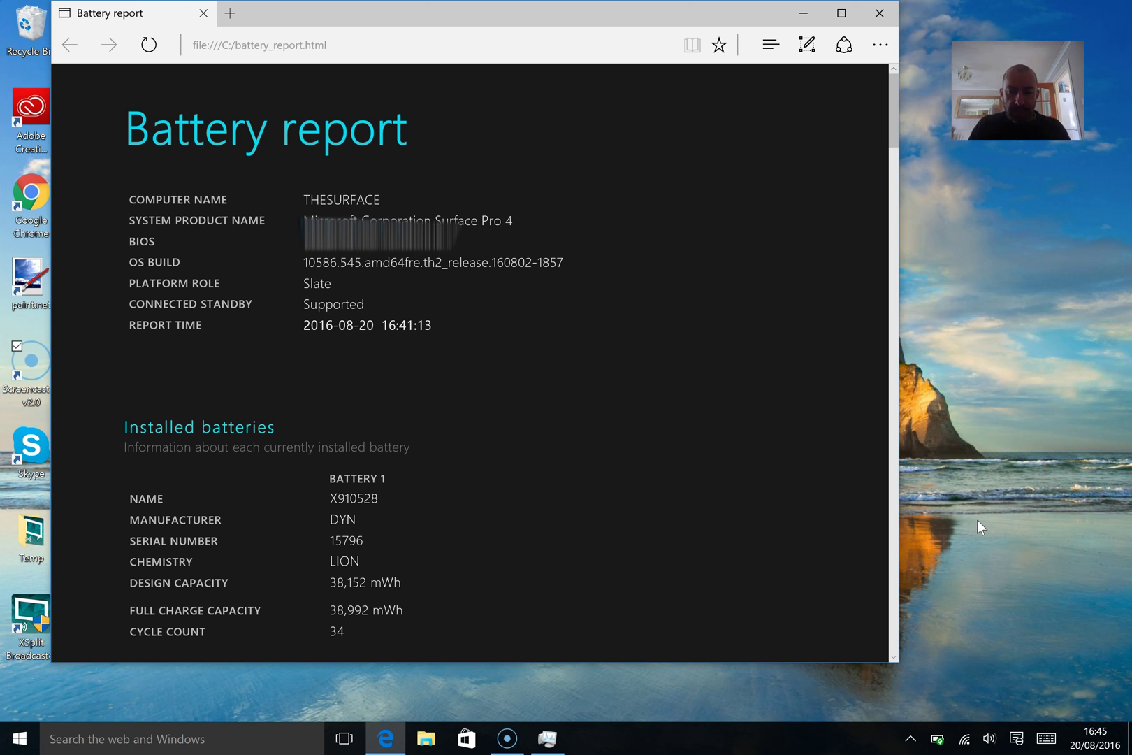
# Scroll past the cycle count of 34 to the Recent usage table starting 2016-08-17
pyautogui.click(841, 16)
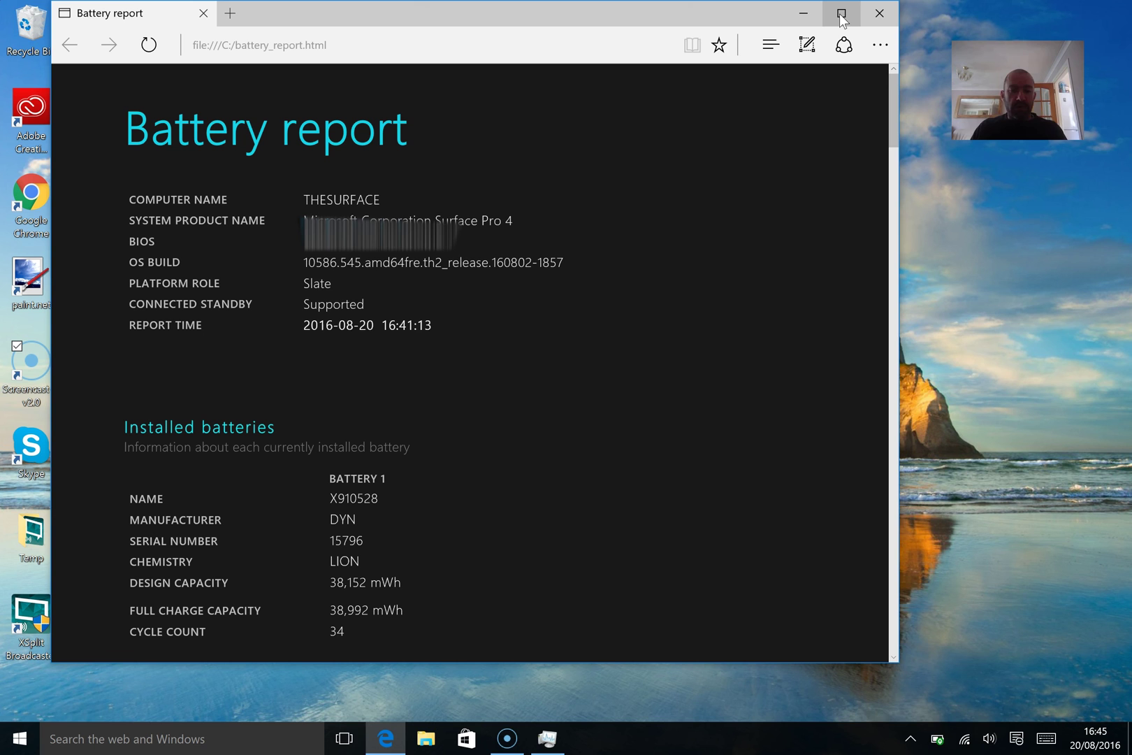
pyautogui.scroll(-5, 691, 462)
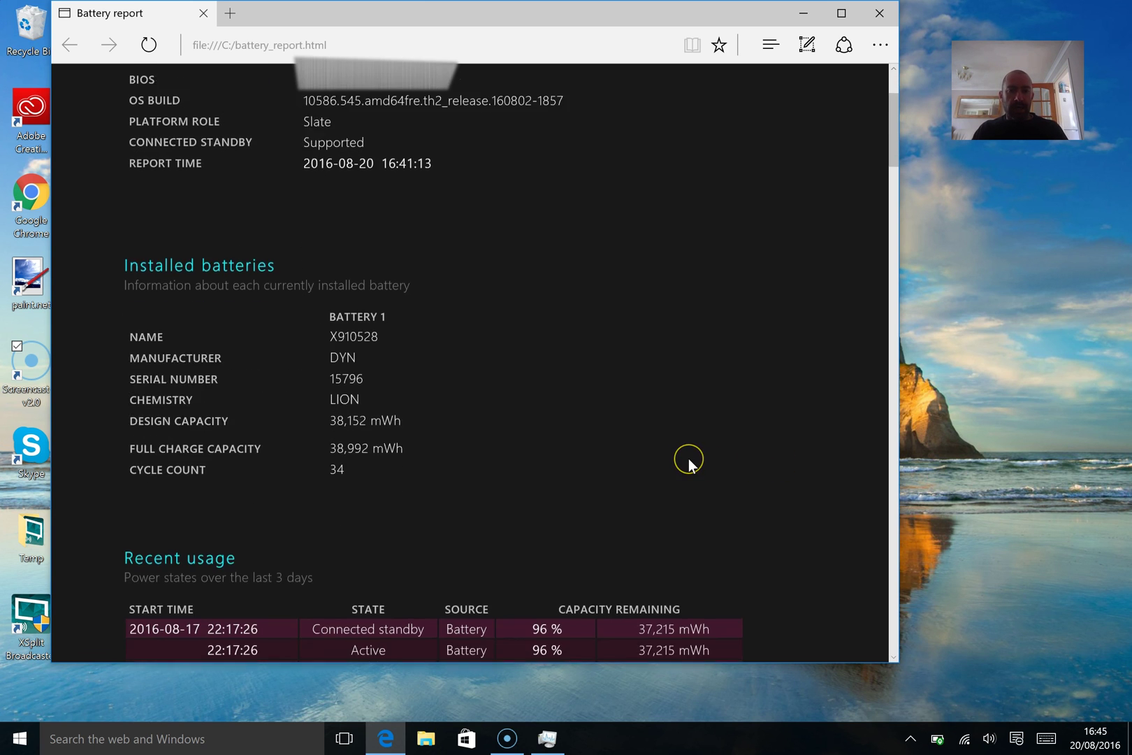
pyautogui.scroll(-5, 689, 459)
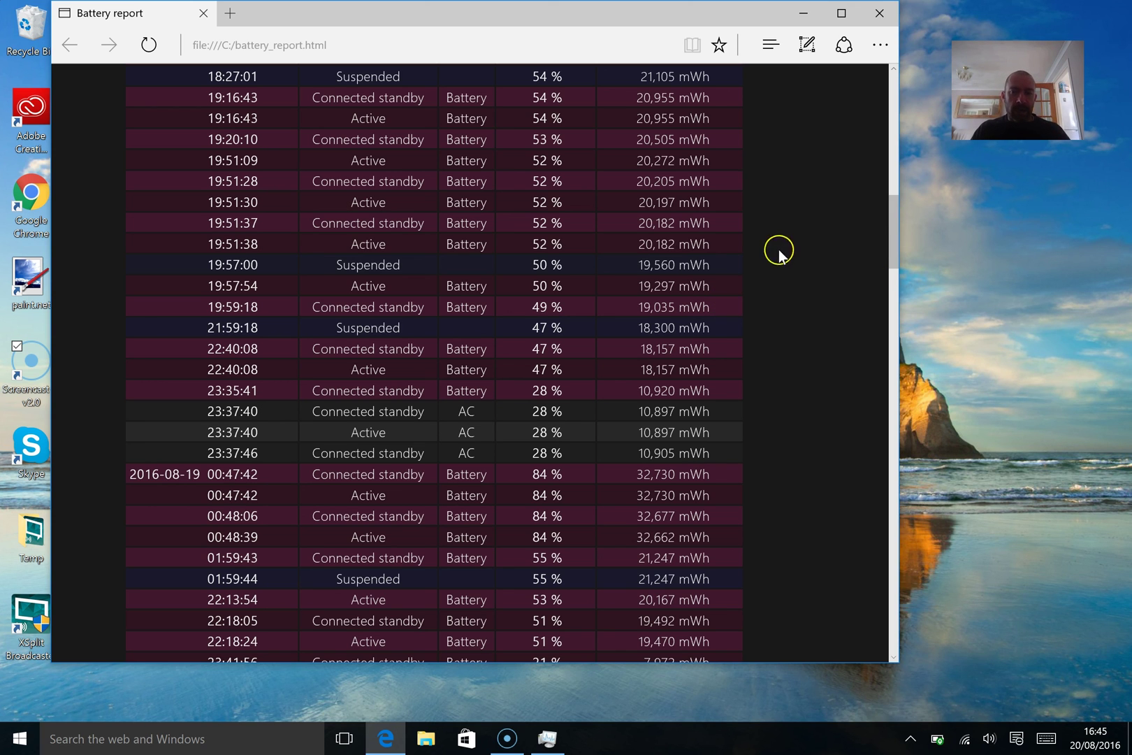
pyautogui.moveTo(892, 245); pyautogui.dragTo(881, 183)
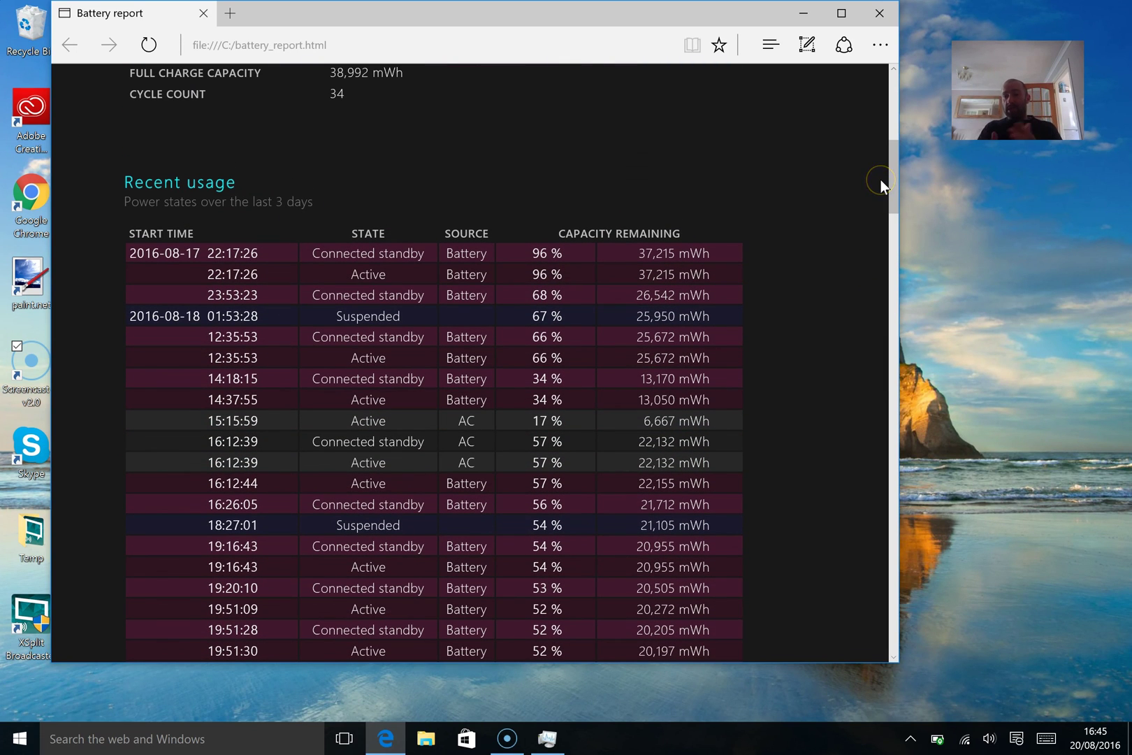